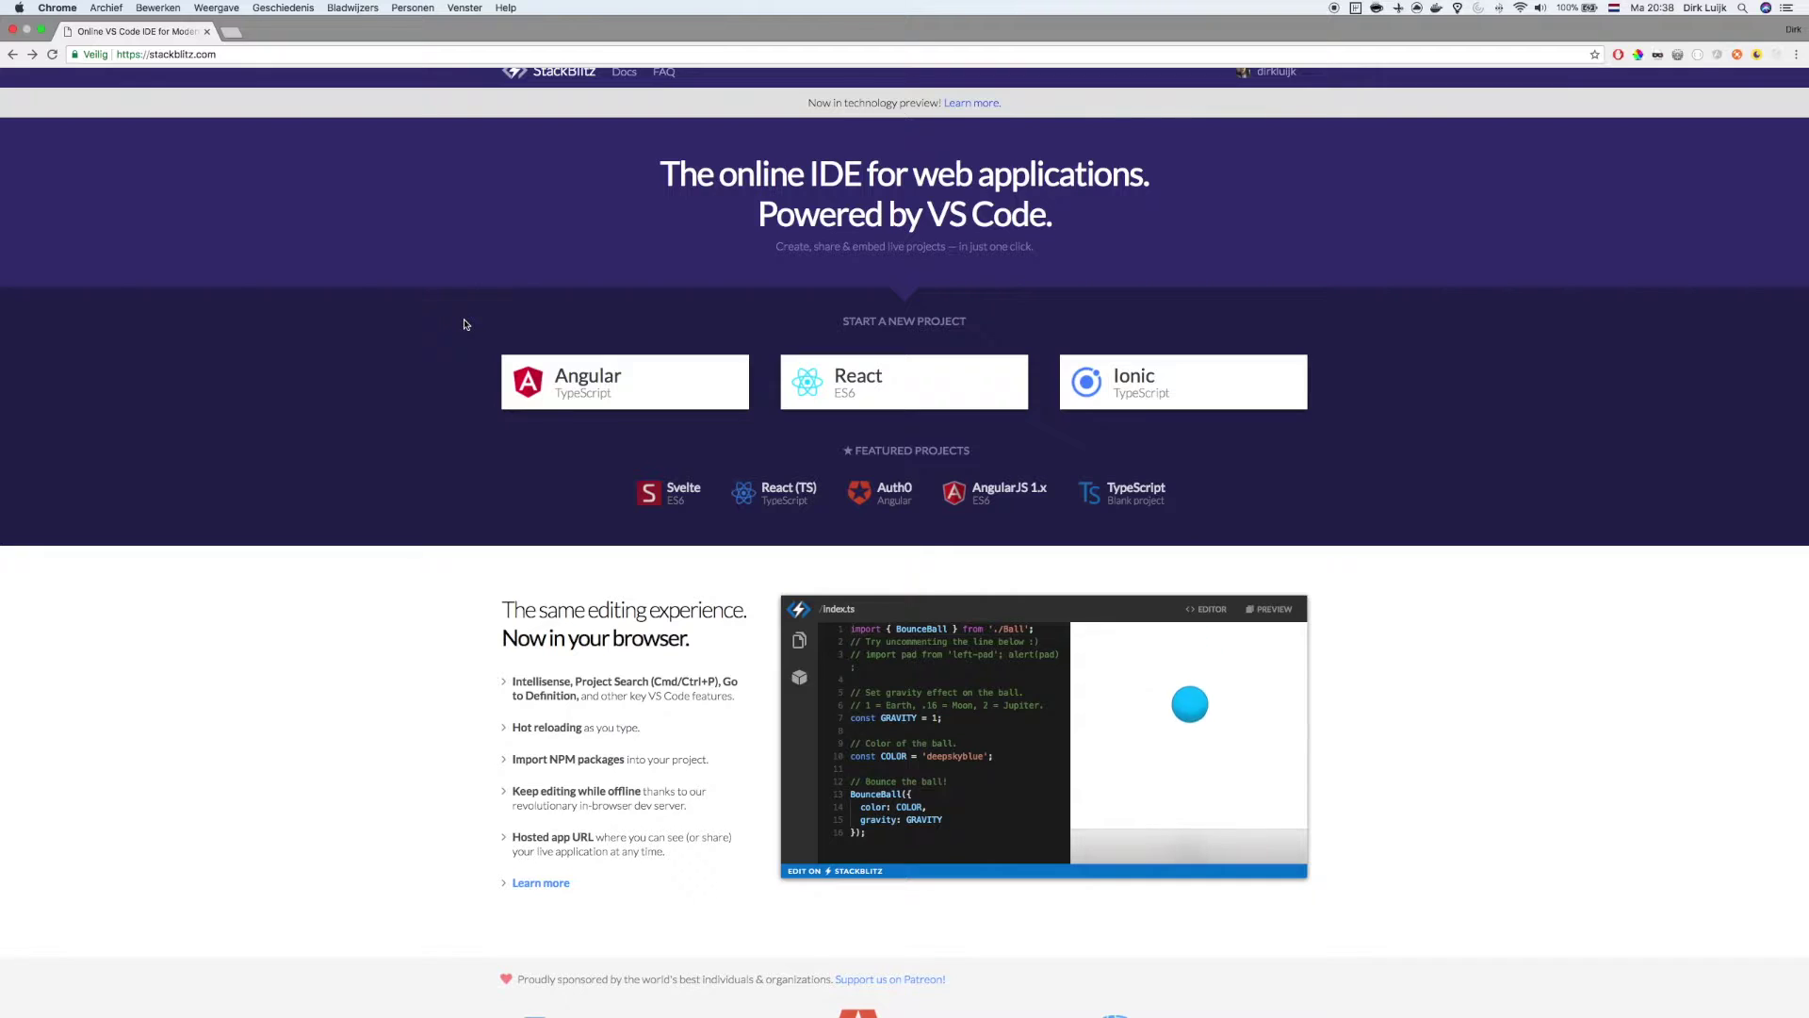
- Start a new Angular project and generate a foo module in the app folder
{"action": "left_click", "coordinate": [584, 375]}
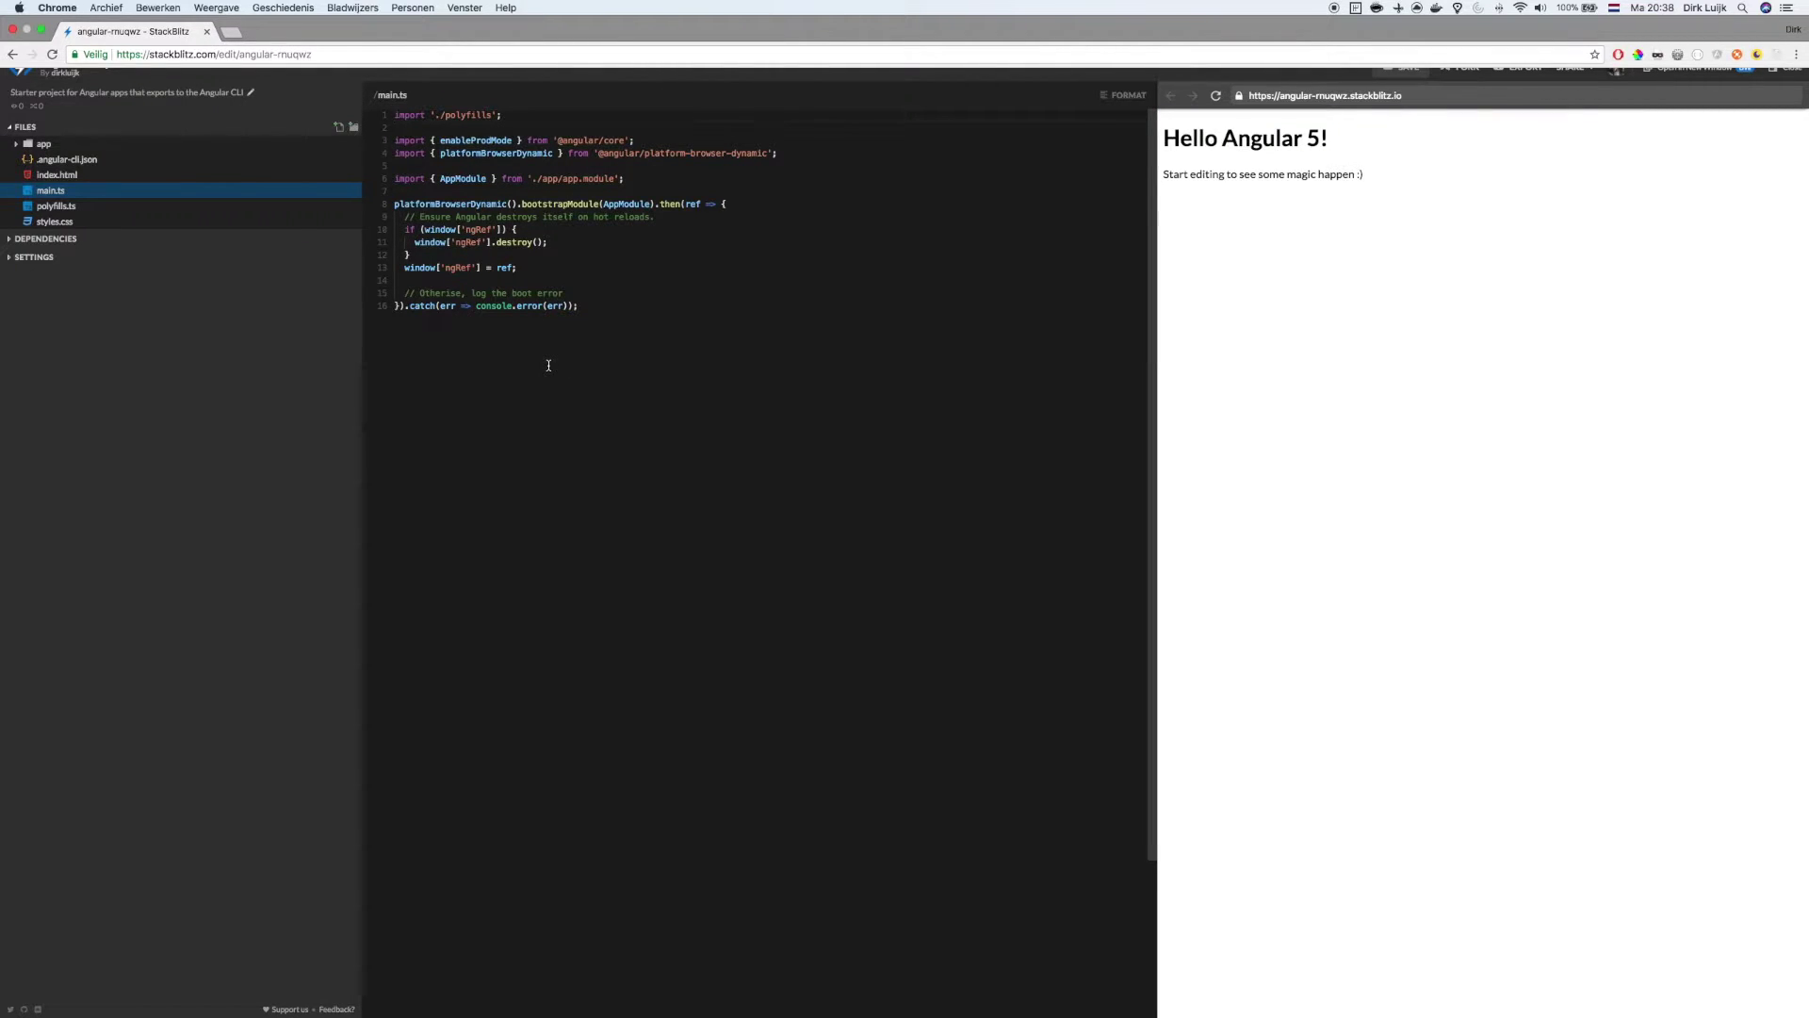
{"action": "left_click", "coordinate": [32, 147]}
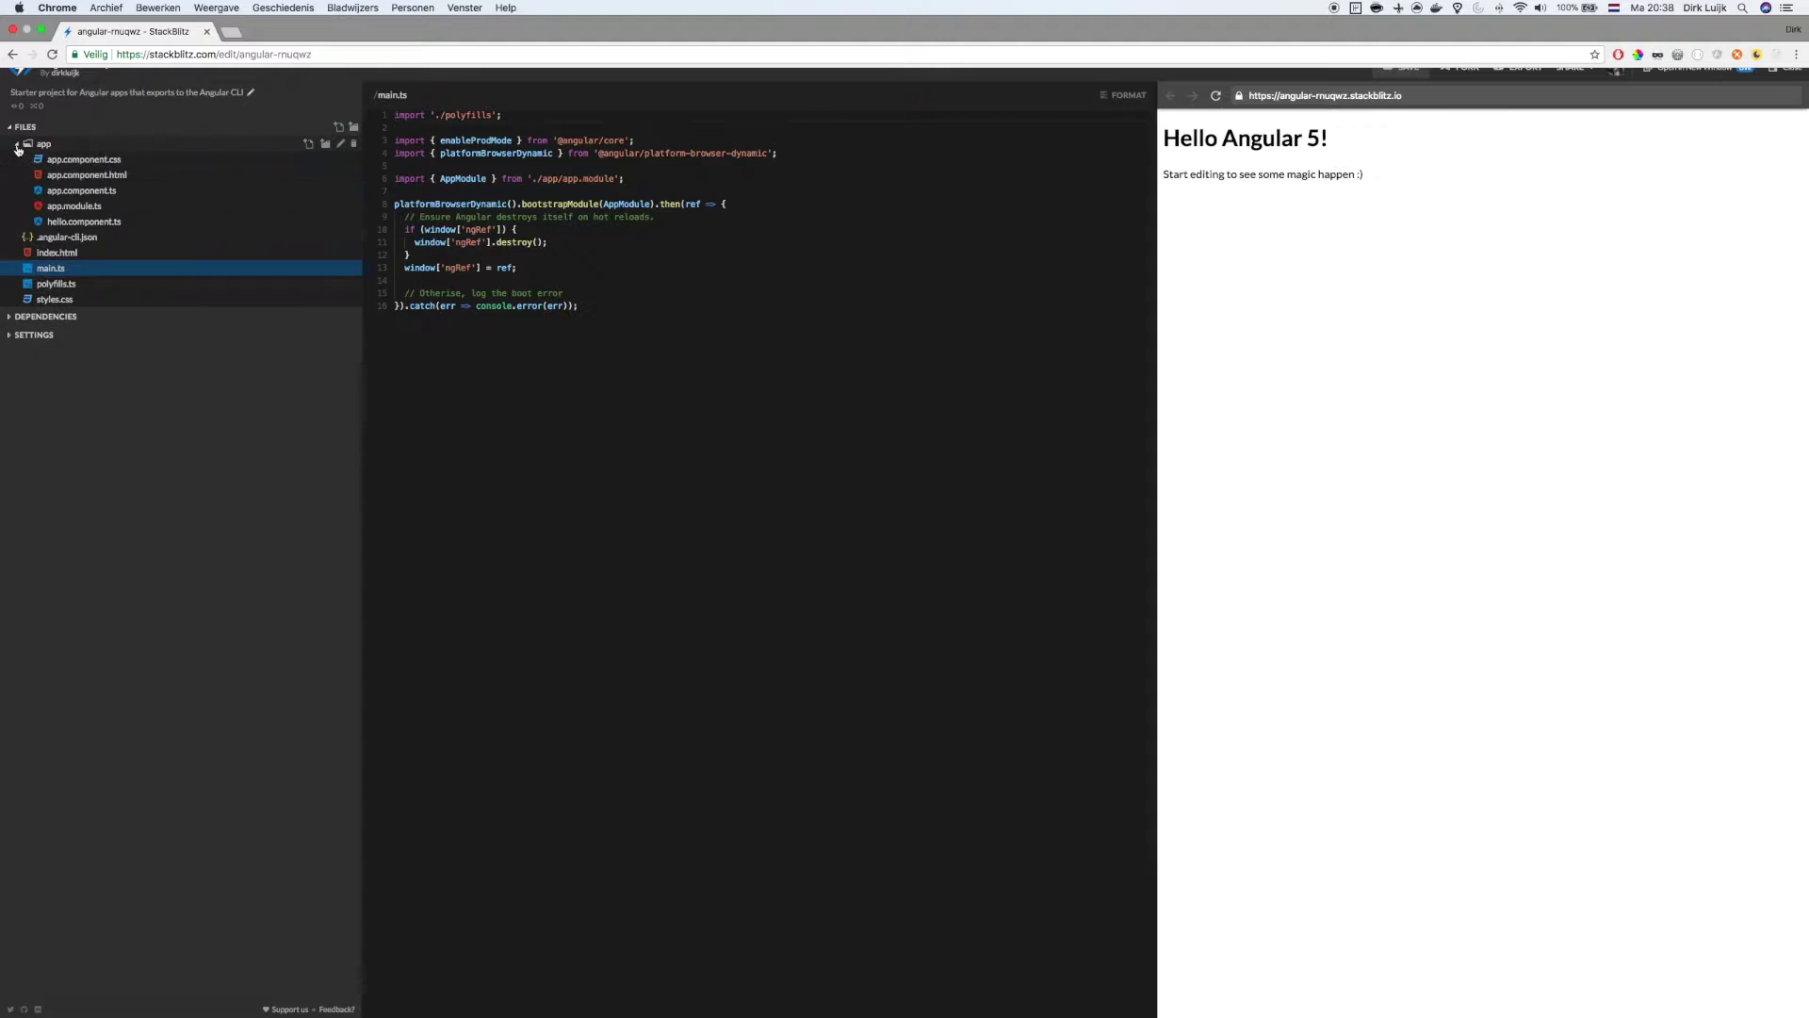
{"action": "right_click", "coordinate": [28, 149]}
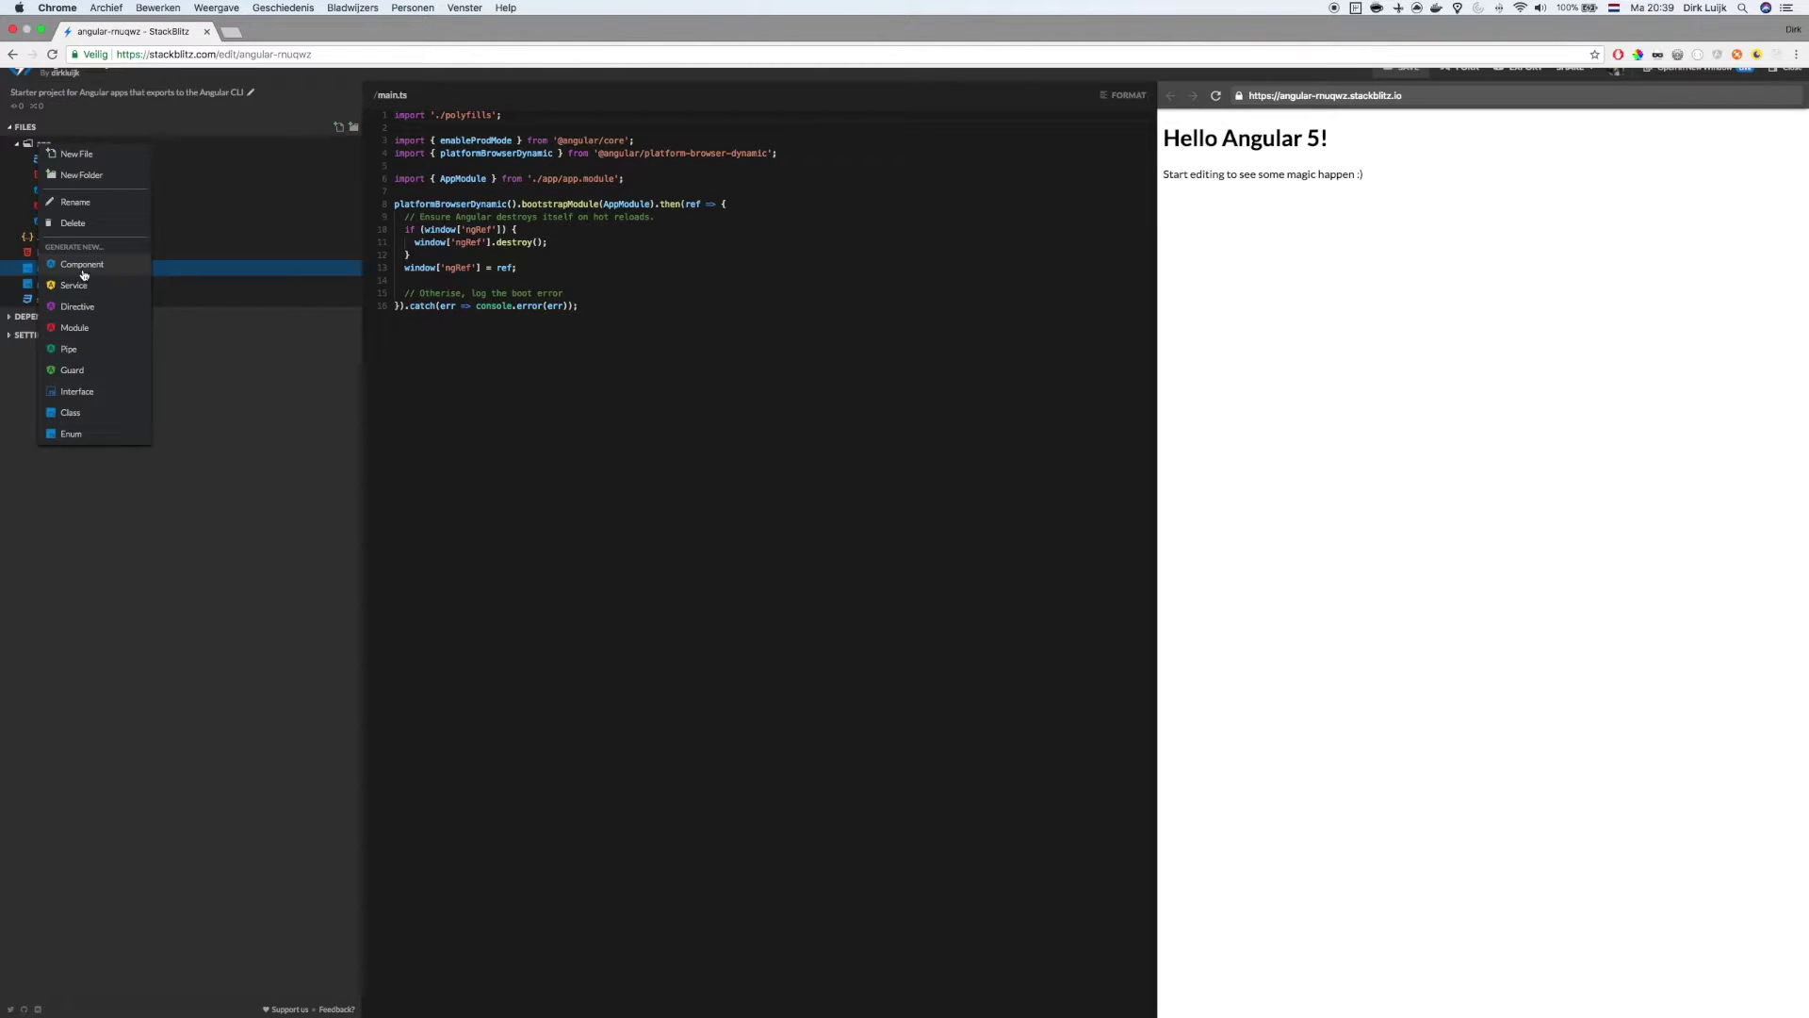
{"action": "left_click", "coordinate": [76, 333]}
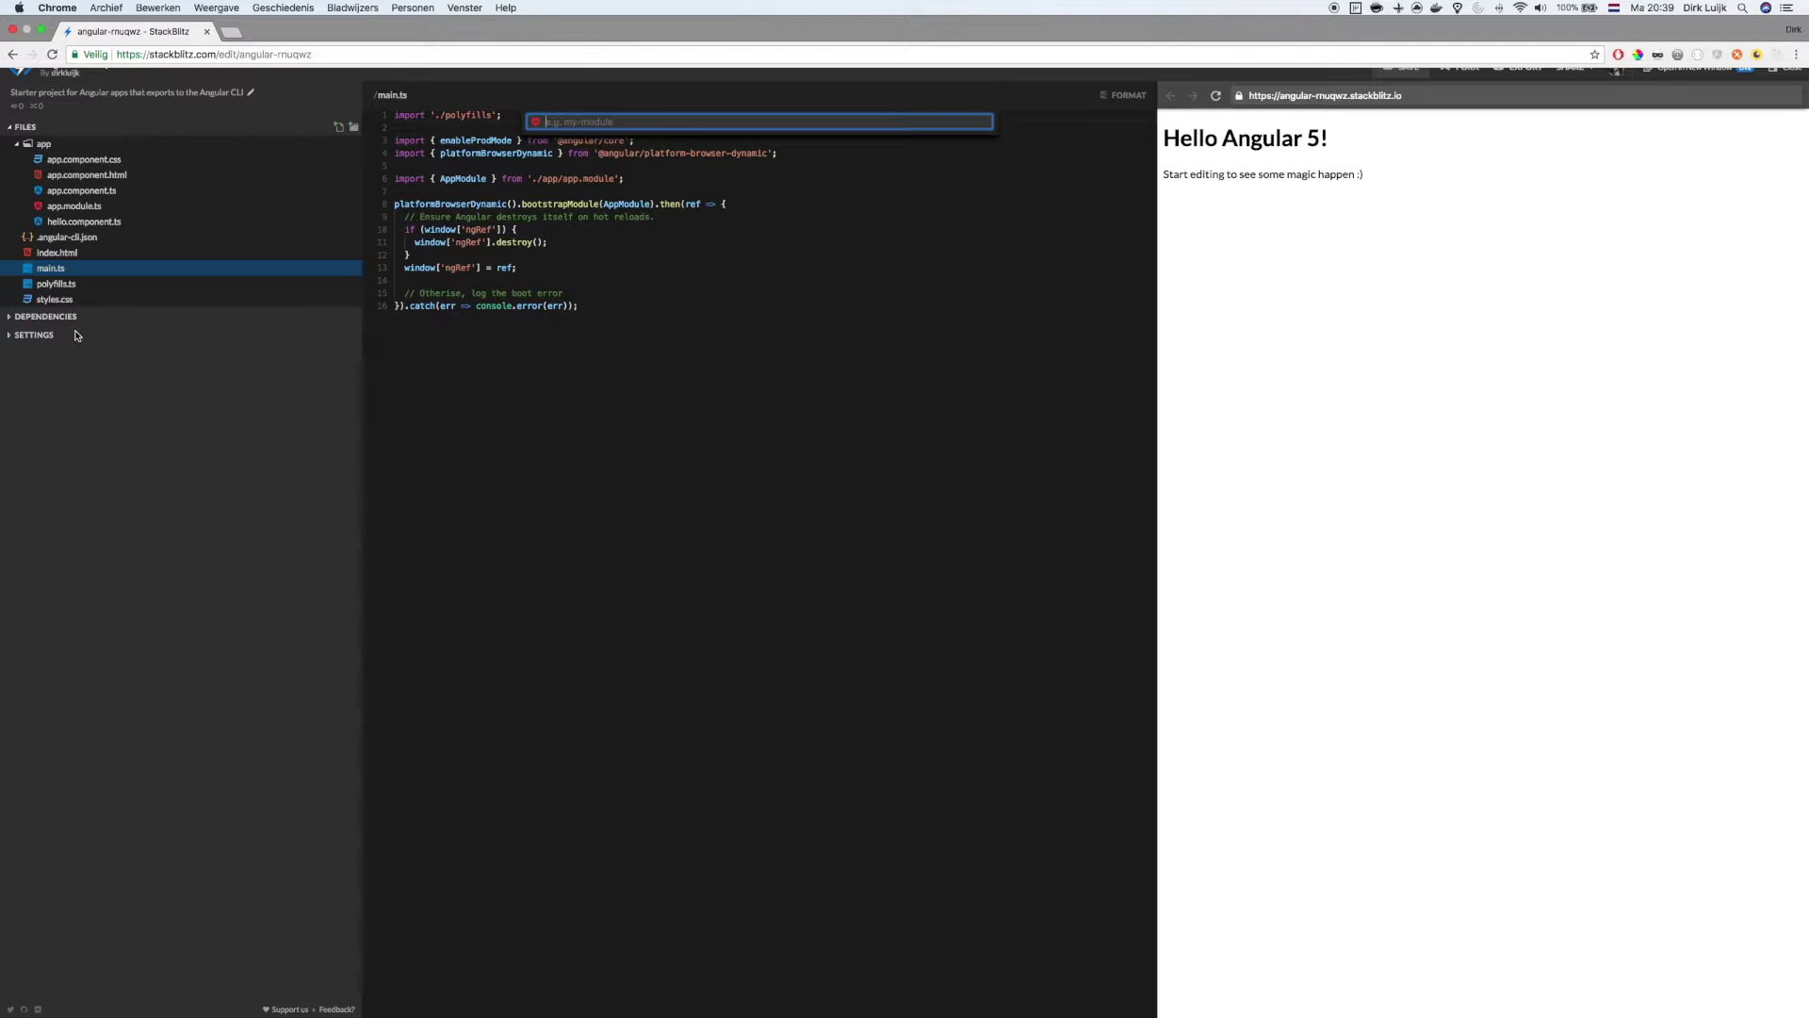
{"action": "type", "text": "foo"}
{"action": "key", "text": "Return"}
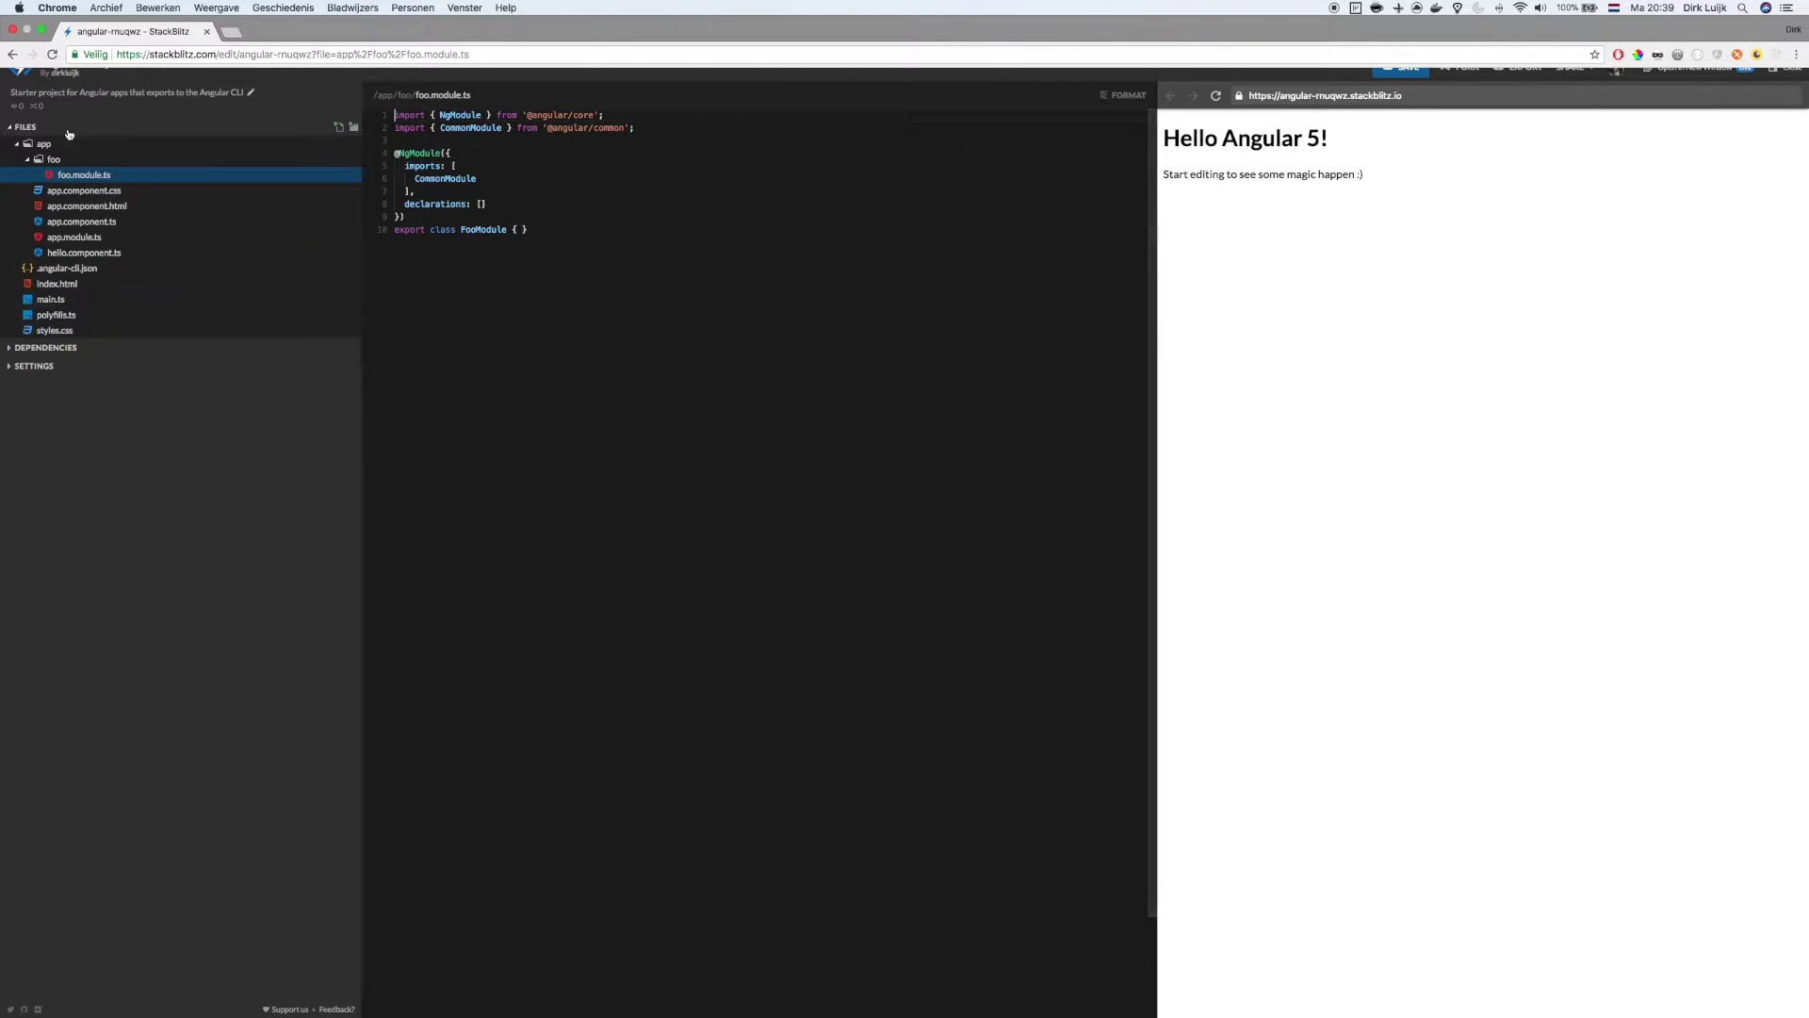
- Generate a bar component inside the foo module
{"action": "right_click", "coordinate": [52, 159]}
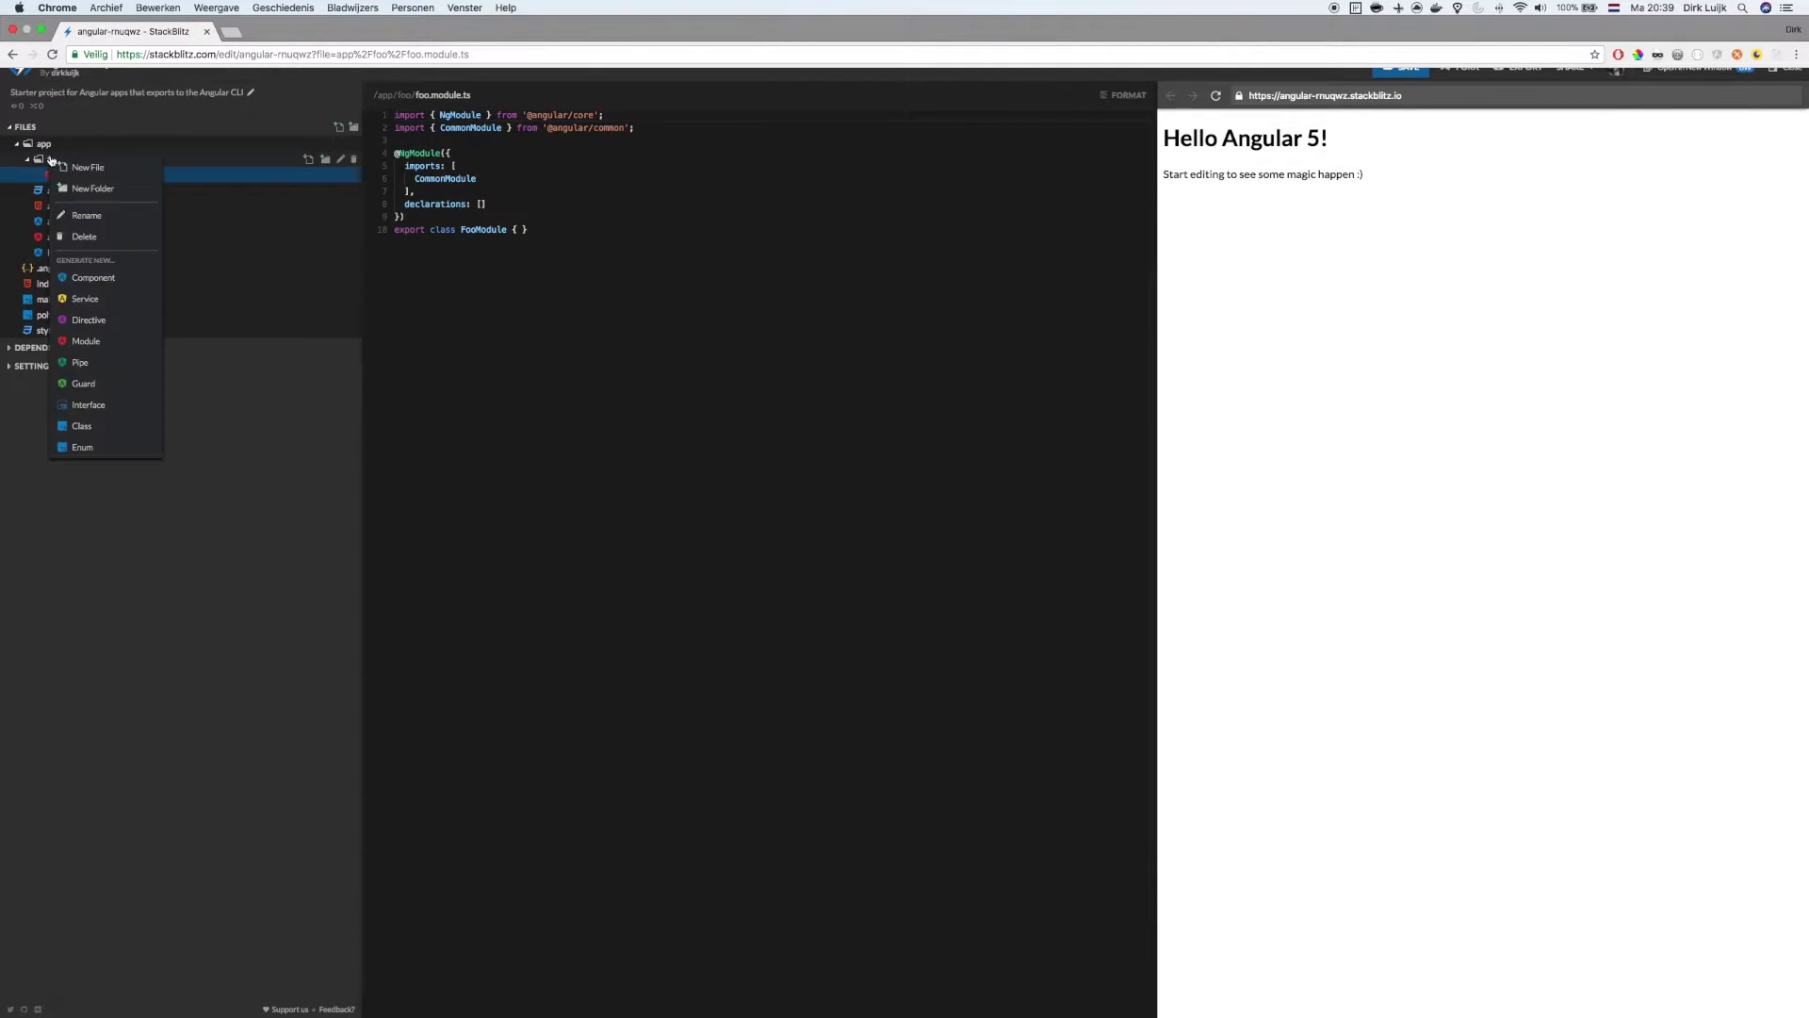
{"action": "left_click", "coordinate": [89, 280]}
{"action": "type", "text": "bar"}
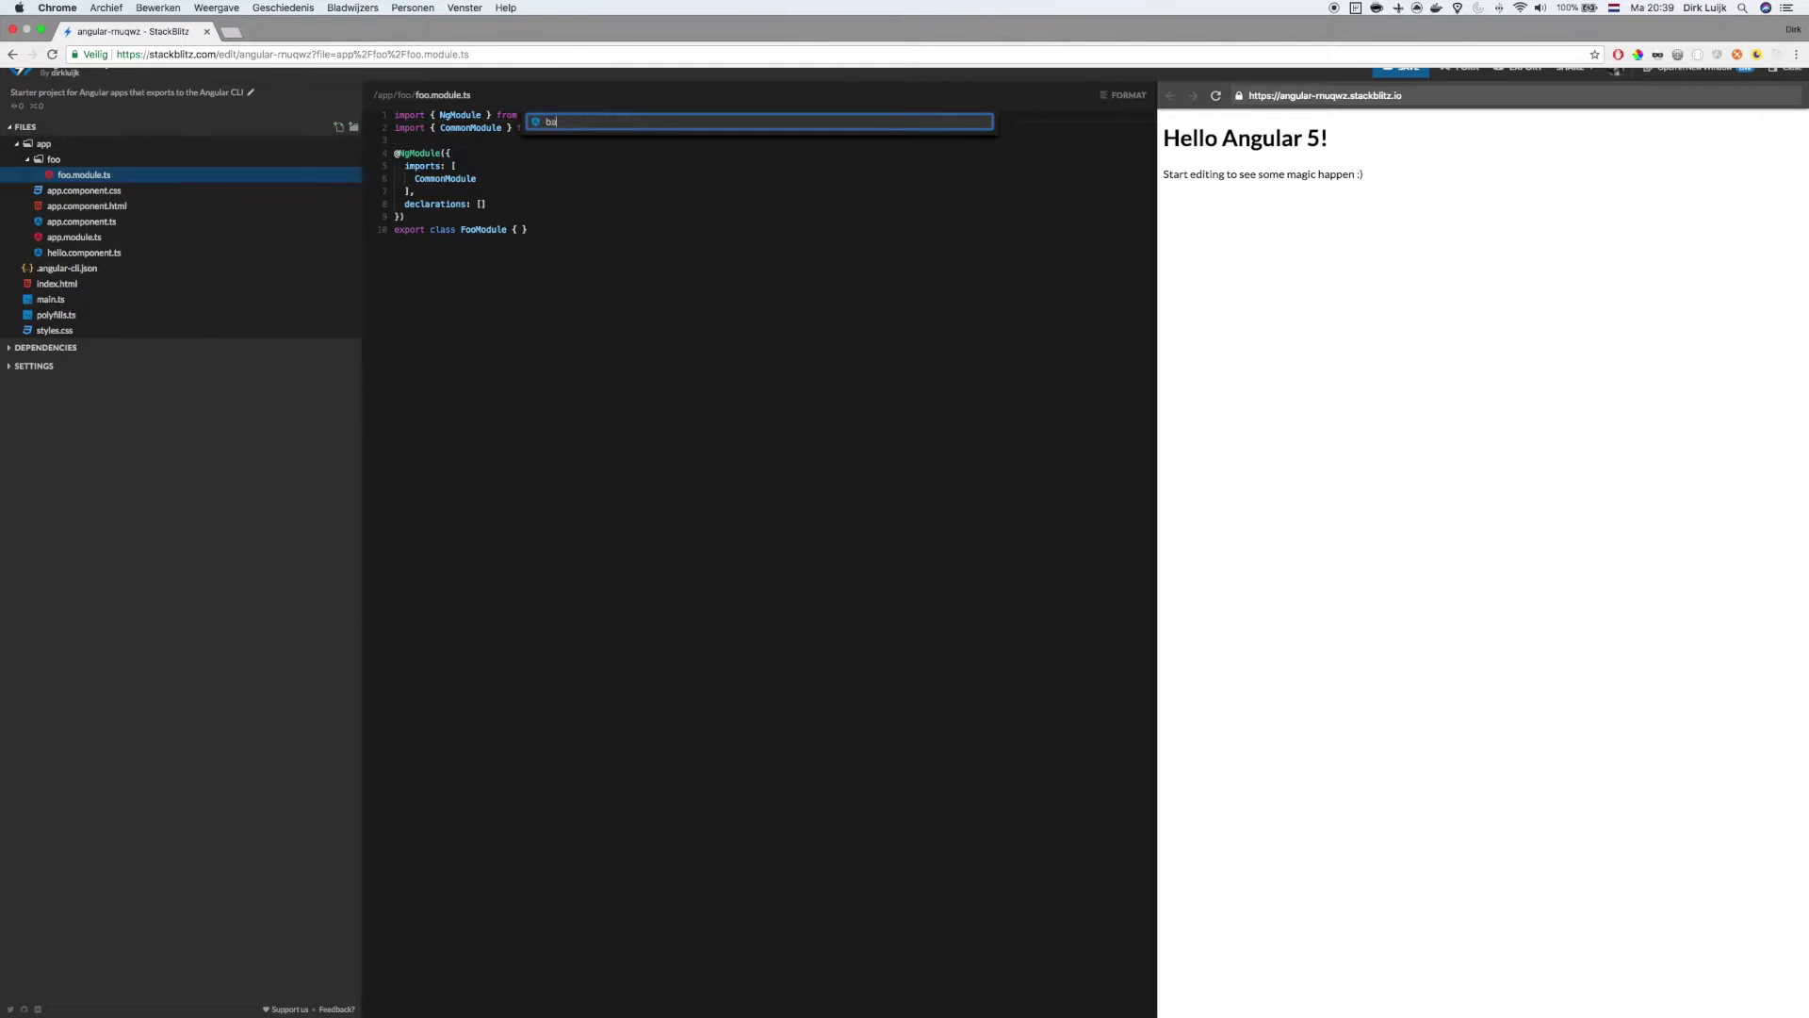
{"action": "key", "text": "Return"}
{"action": "mouse_move", "coordinate": [84, 159]}
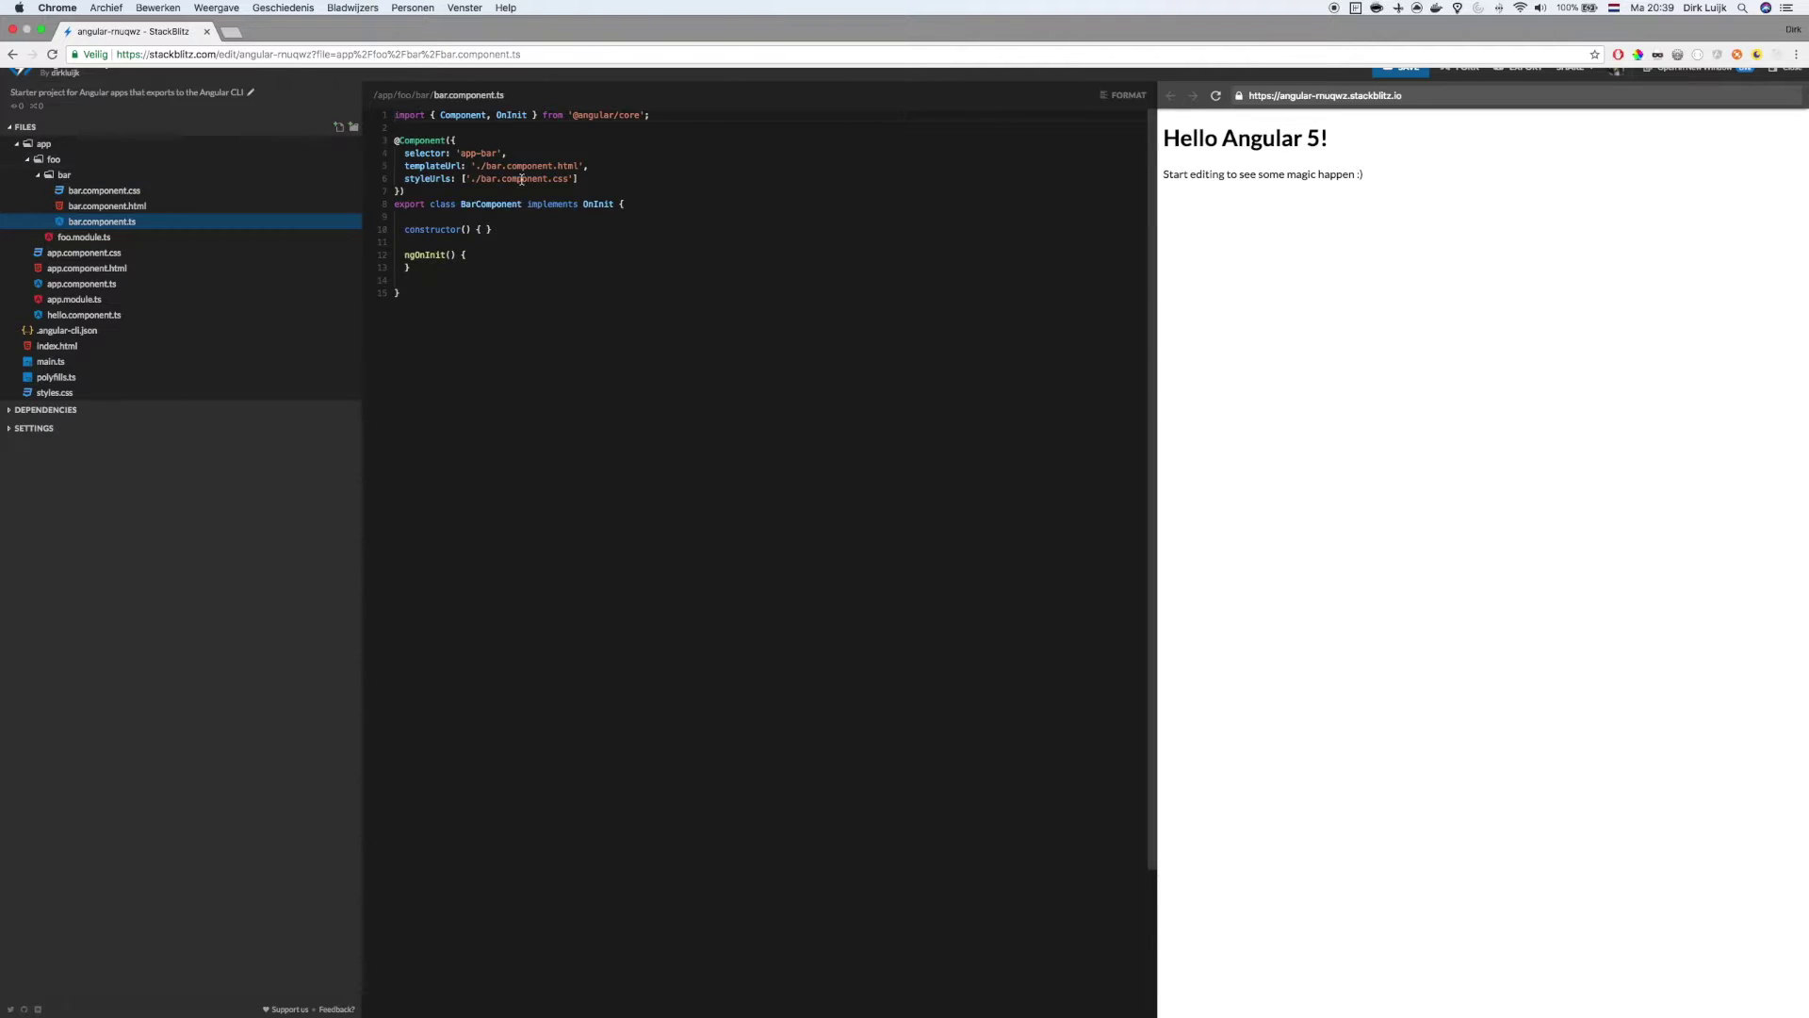
- Duplicate the <hello> line in app.component.html into six copies
{"action": "left_click", "coordinate": [93, 267]}
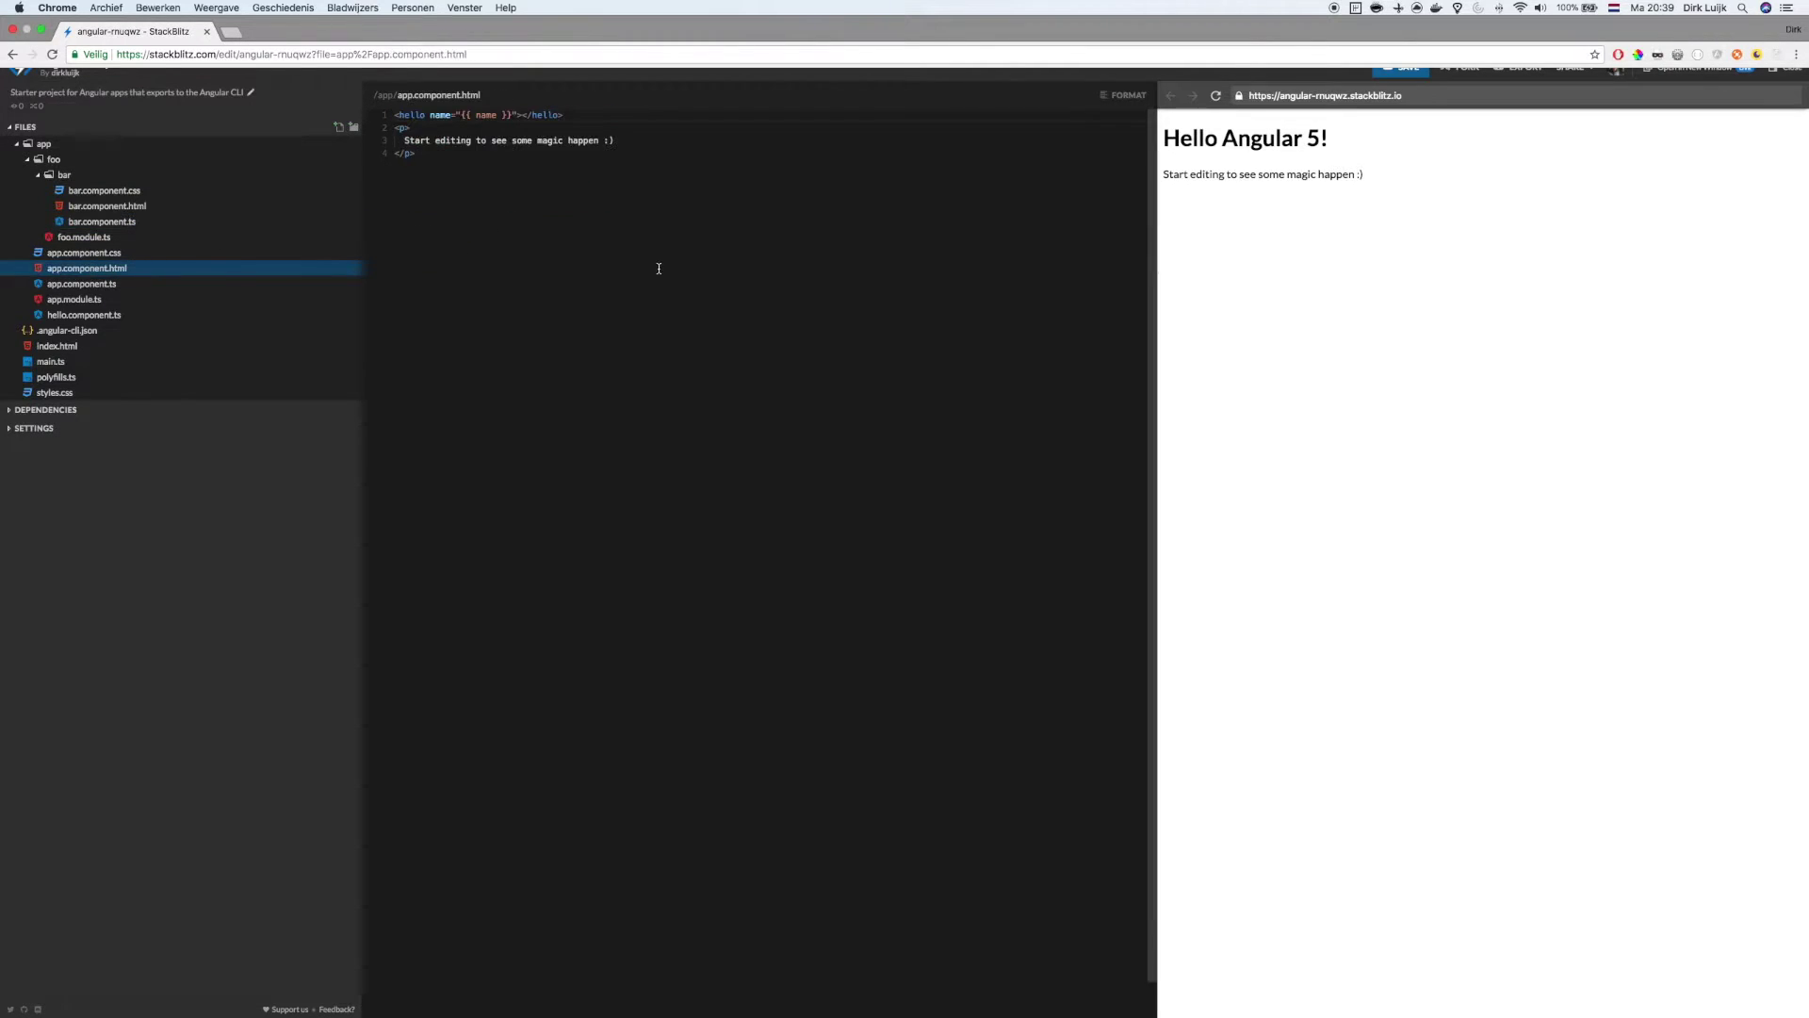
{"action": "left_click", "coordinate": [1522, 7]}
{"action": "left_click", "coordinate": [579, 111]}
{"action": "key", "text": "super+shift+Left"}
{"action": "key", "text": "Right"}
{"action": "key", "text": "shift+alt+Down"}
{"action": "key", "text": "shift+alt+Down"}
{"action": "key", "text": "shift+alt+Down"}
{"action": "key", "text": "shift+alt+Down"}
{"action": "key", "text": "shift+alt+Down"}
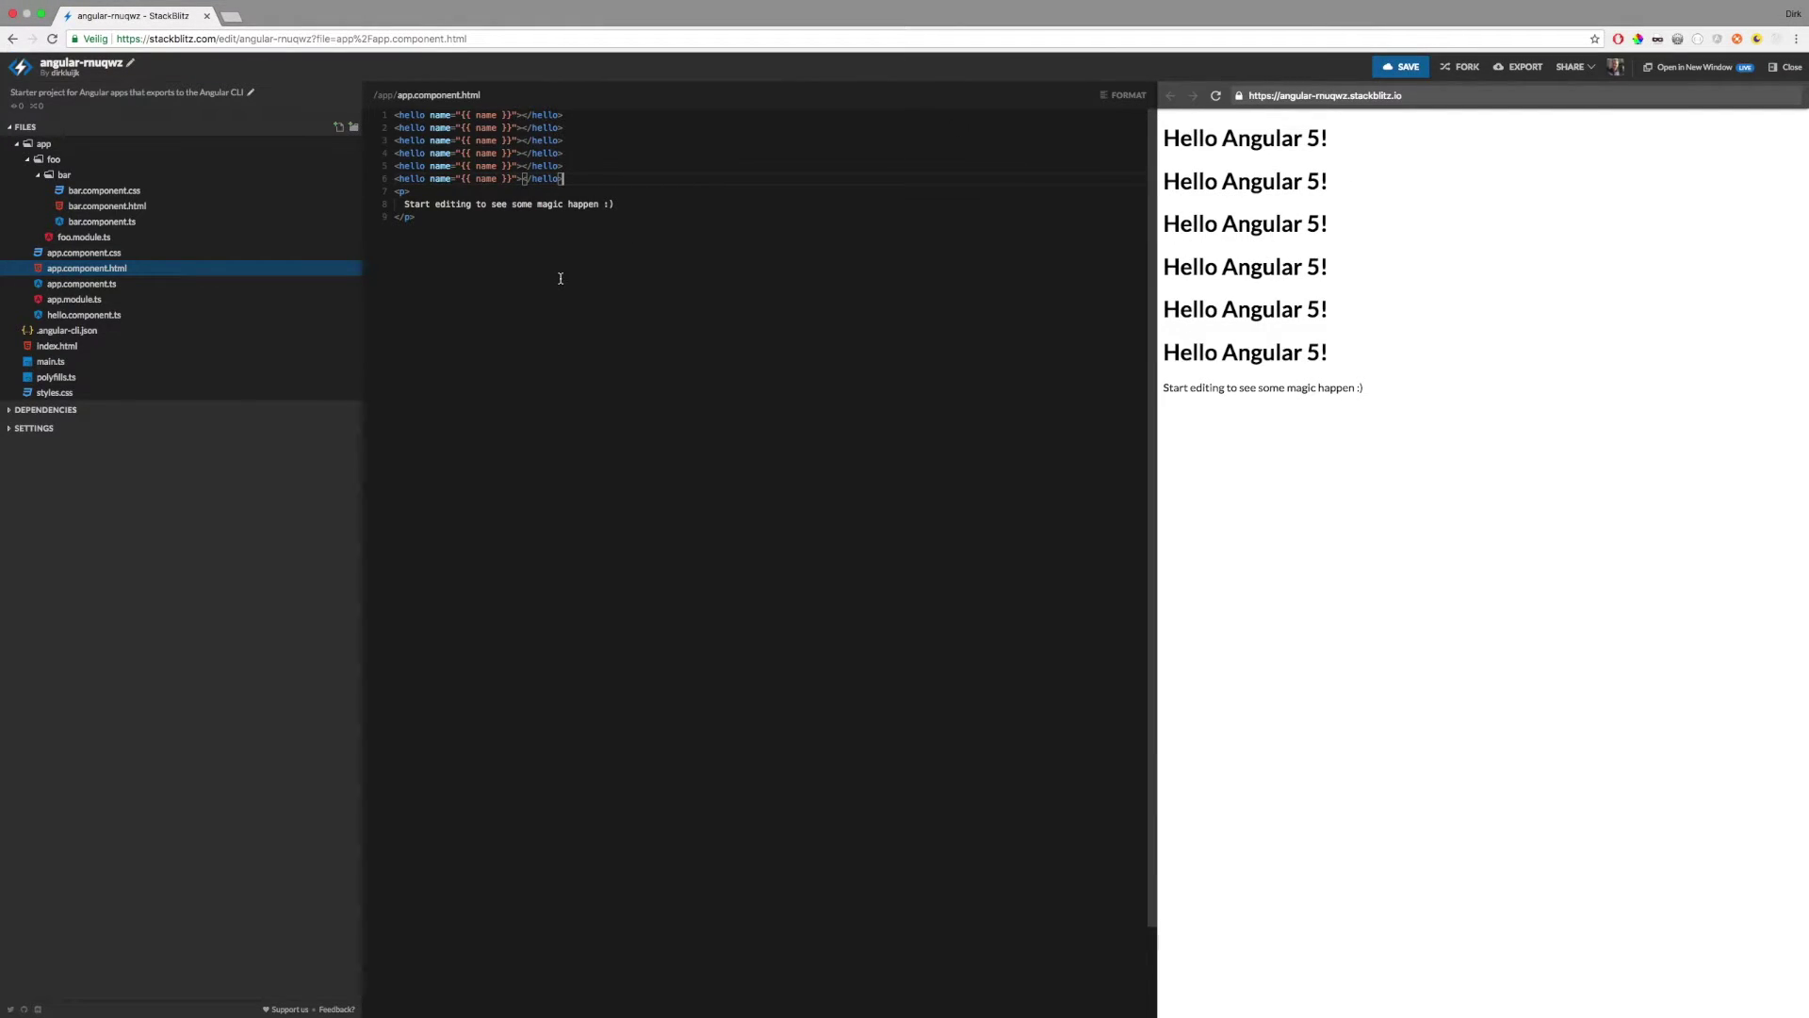
- Draft a foo property and a constructor in app.component.ts, then delete the unfinished statement
{"action": "left_click", "coordinate": [92, 285]}
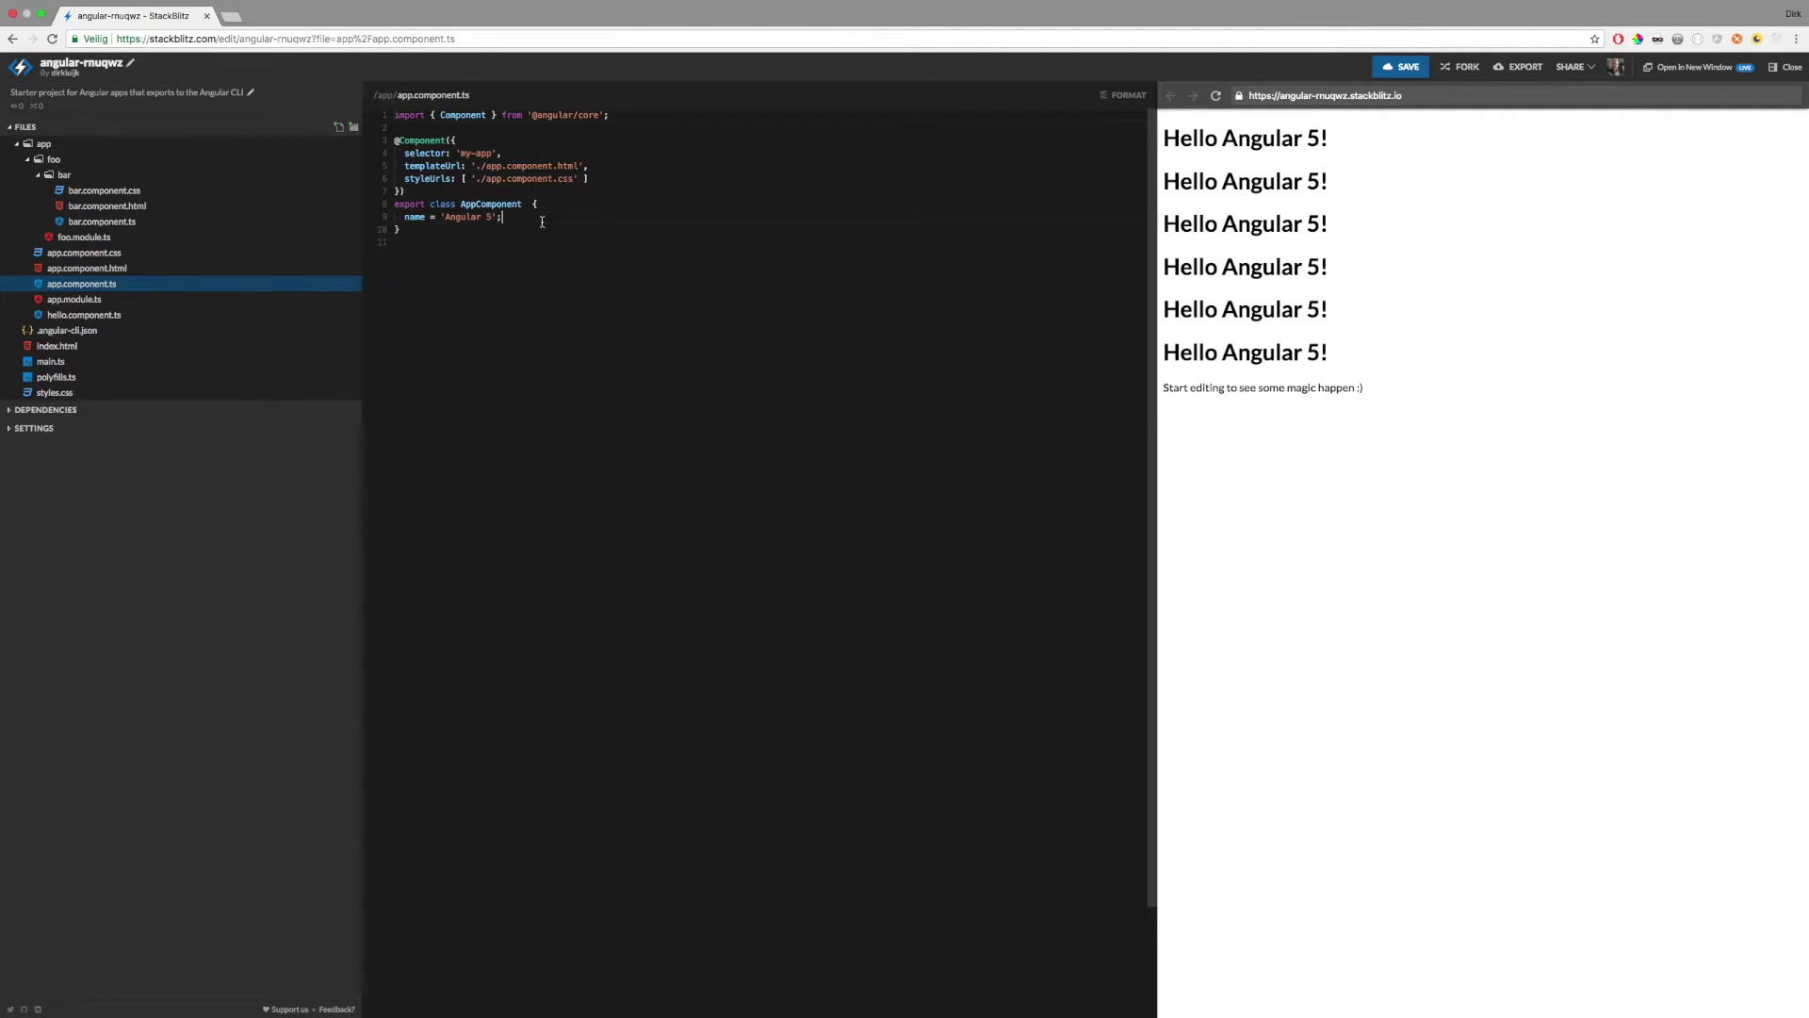
{"action": "key", "text": "Return"}
{"action": "key", "text": "Return"}
{"action": "type", "text": "name"}
{"action": "key", "text": "BackSpace"}
{"action": "key", "text": "BackSpace"}
{"action": "key", "text": "BackSpace"}
{"action": "key", "text": "BackSpace"}
{"action": "key", "text": "BackSpace"}
{"action": "type", "text": "foo: str"}
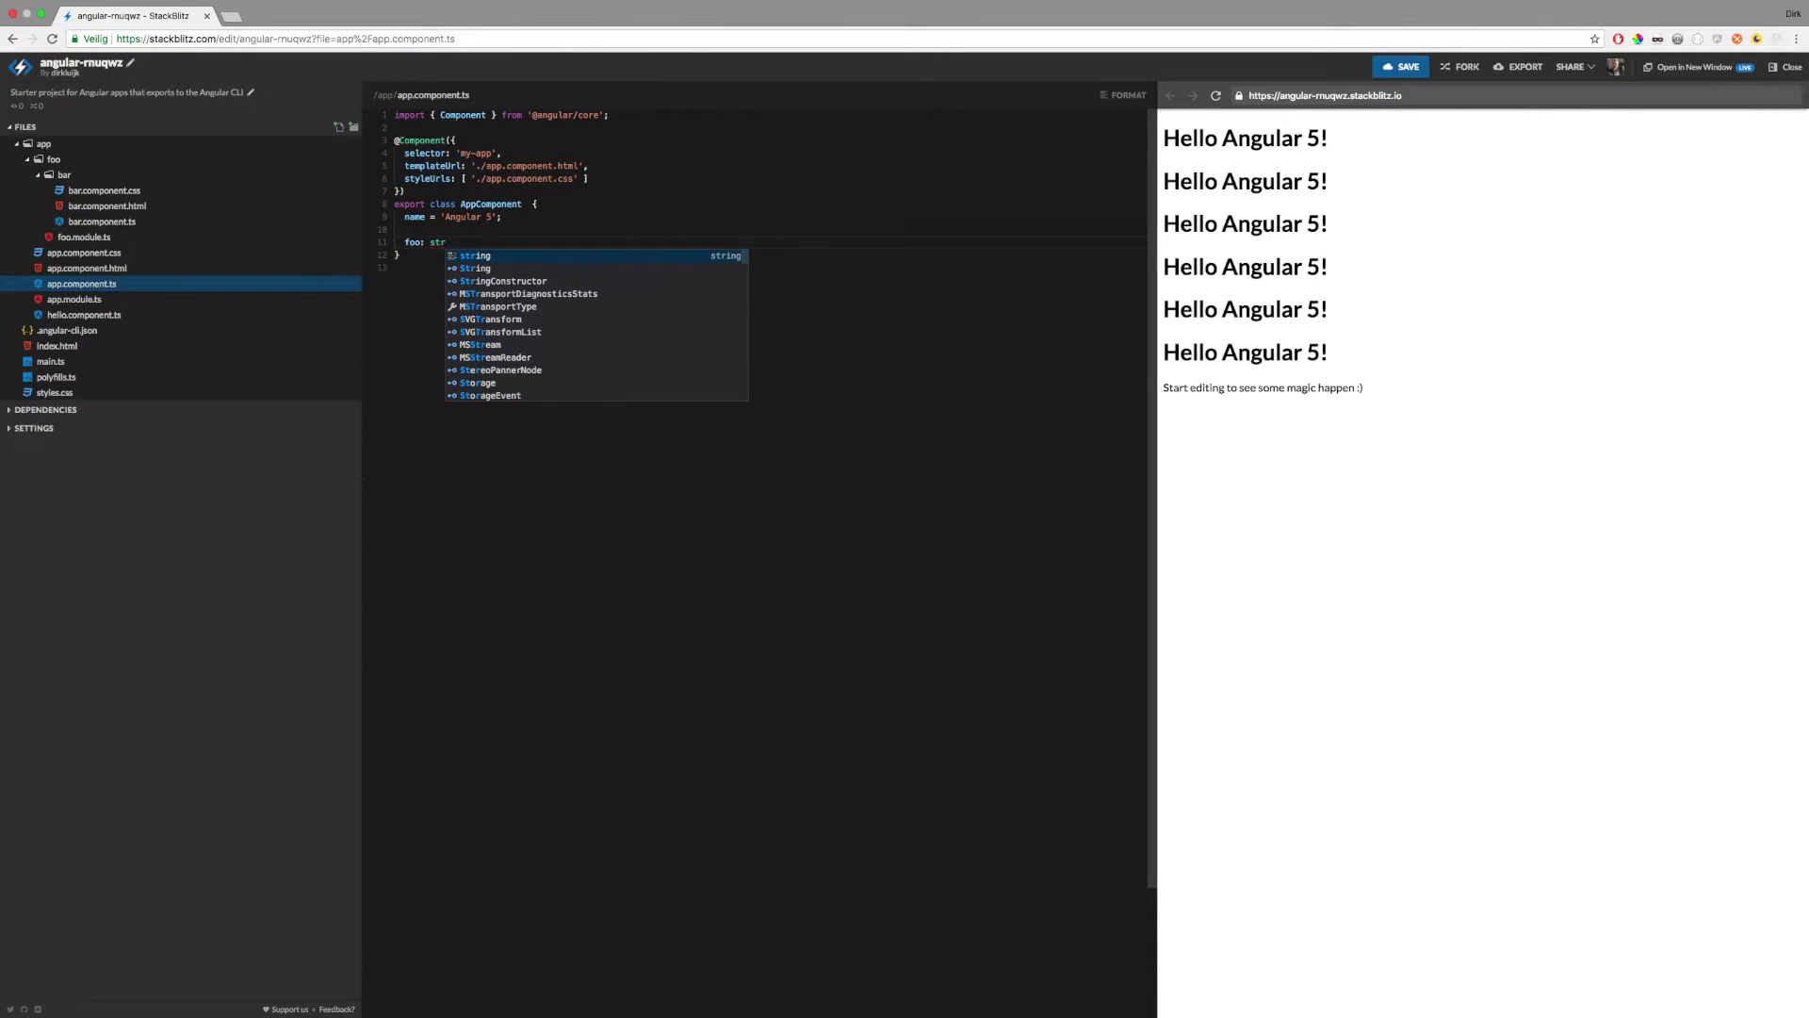
{"action": "type", "text": "ing;"}
{"action": "key", "text": "Return"}
{"action": "key", "text": "Return"}
{"action": "type", "text": "cons"}
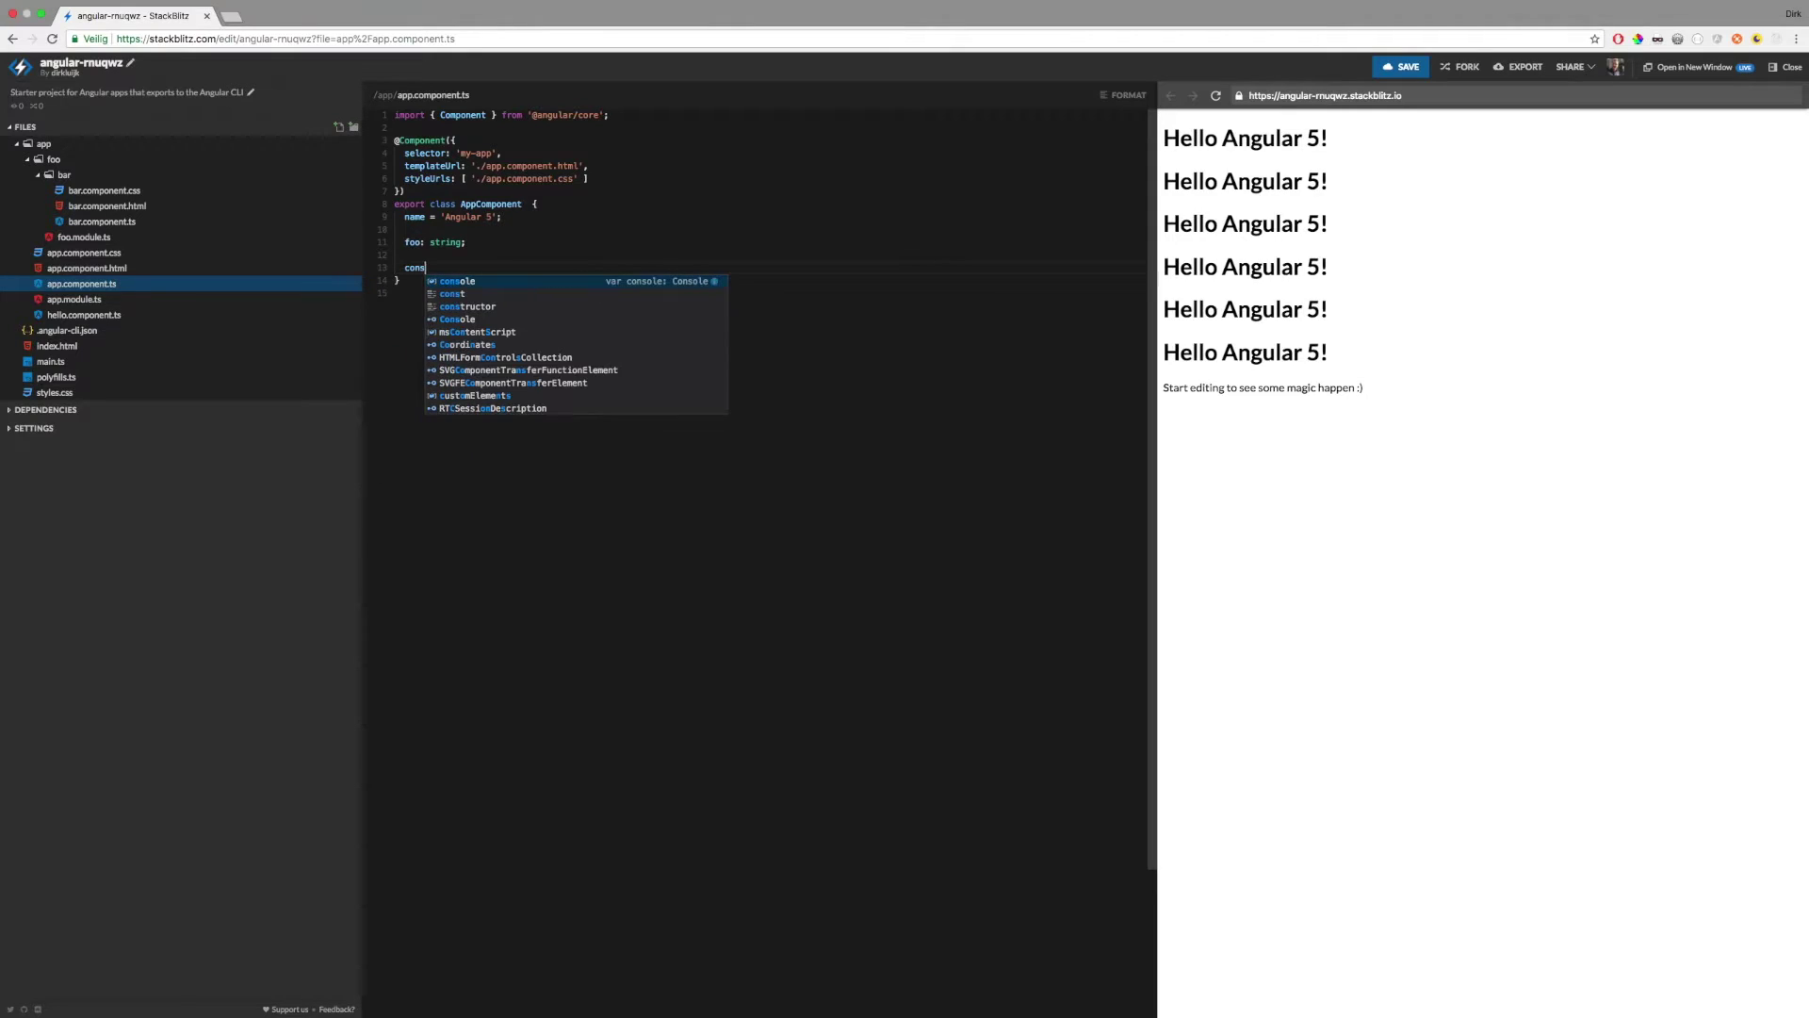
{"action": "key", "text": "Down"}
{"action": "key", "text": "Down"}
{"action": "key", "text": "Return"}
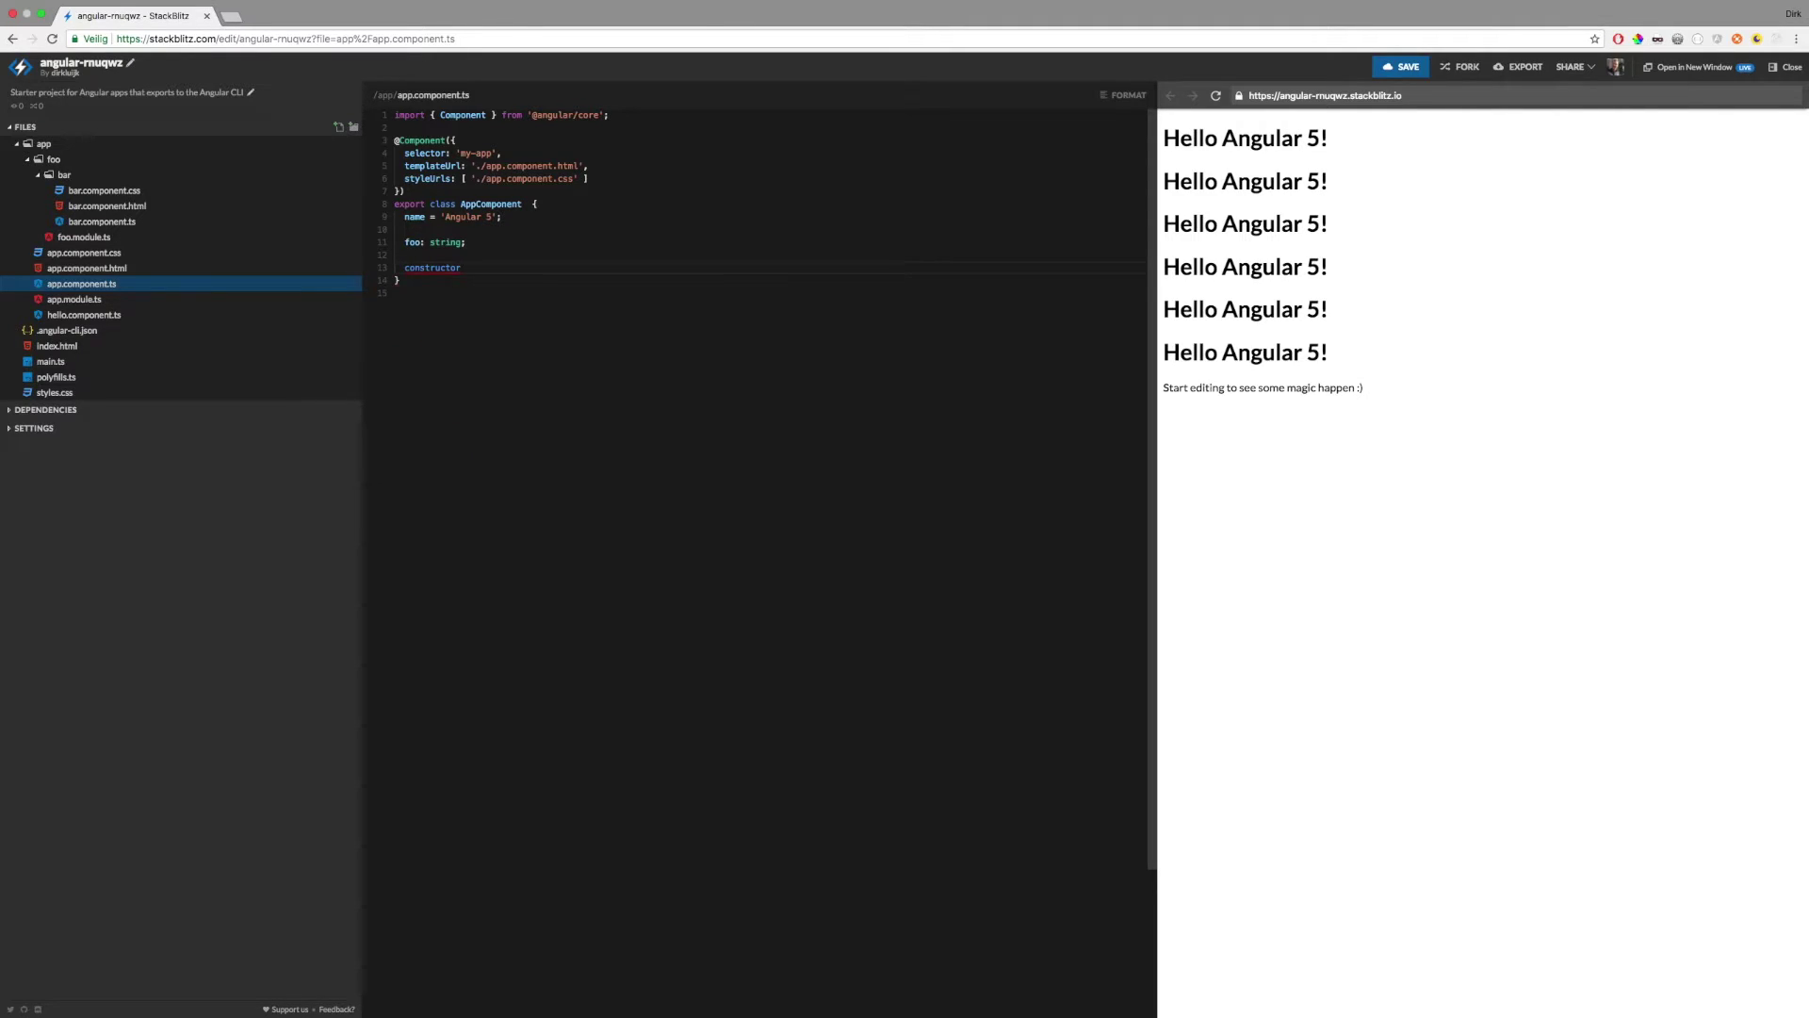
{"action": "type", "text": "() {"}
{"action": "key", "text": "Return"}
{"action": "type", "text": "thi"}
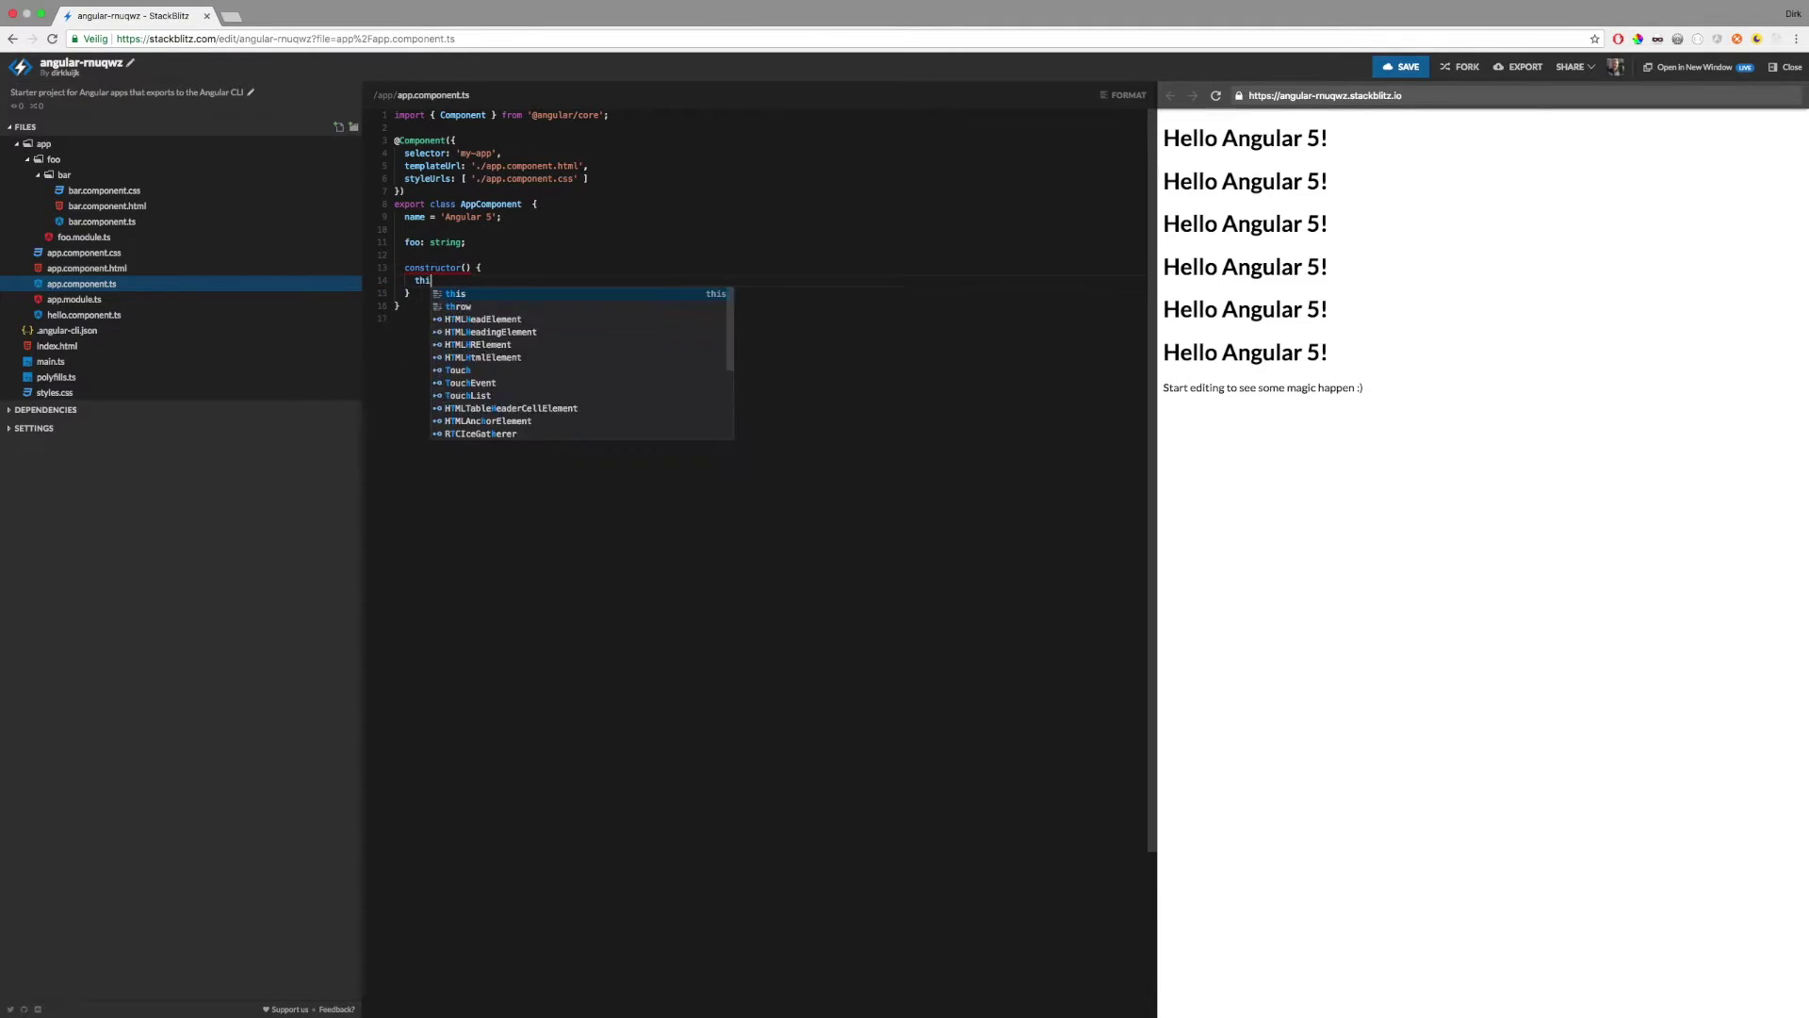
{"action": "type", "text": "s.f"}
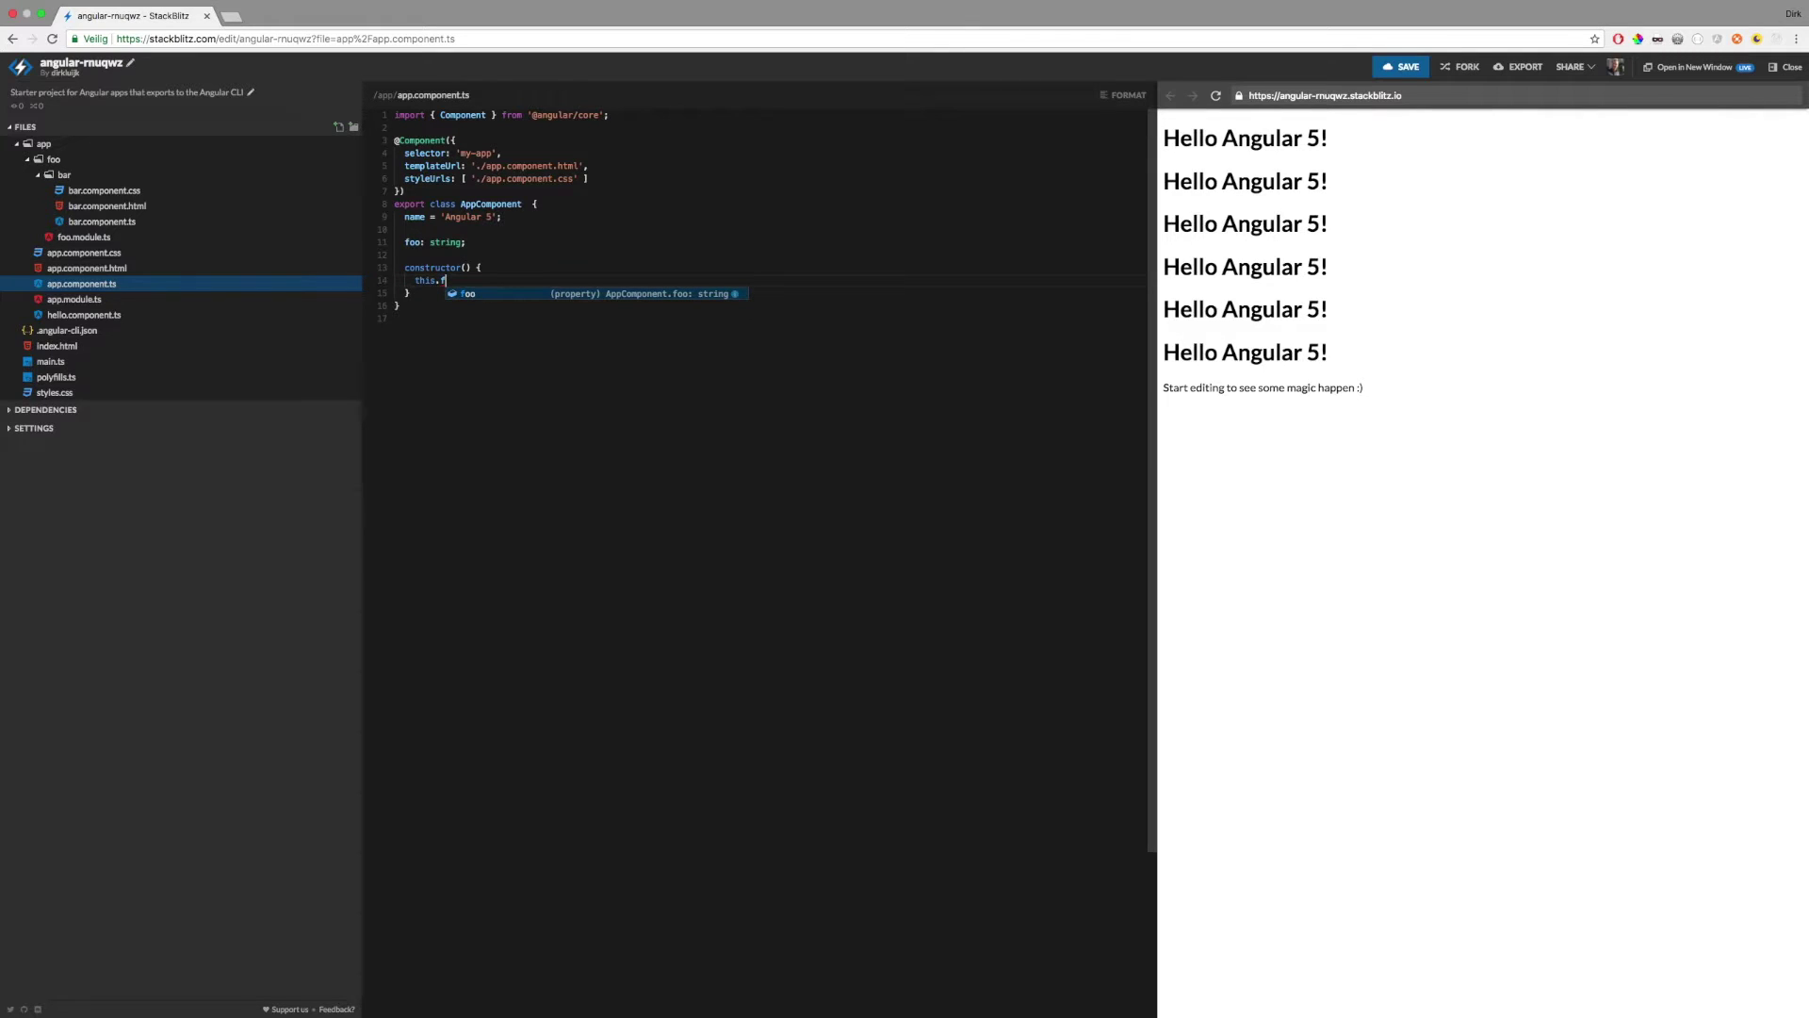
{"action": "key", "text": "BackSpace"}
- Remove the constructor and foo property, leaving only name, and save the project
{"action": "key", "text": "BackSpace"}
{"action": "key", "text": "BackSpace"}
{"action": "key", "text": "BackSpace"}
{"action": "key", "text": "shift+Up"}
{"action": "key", "text": "shift+Up"}
{"action": "key", "text": "shift+Up"}
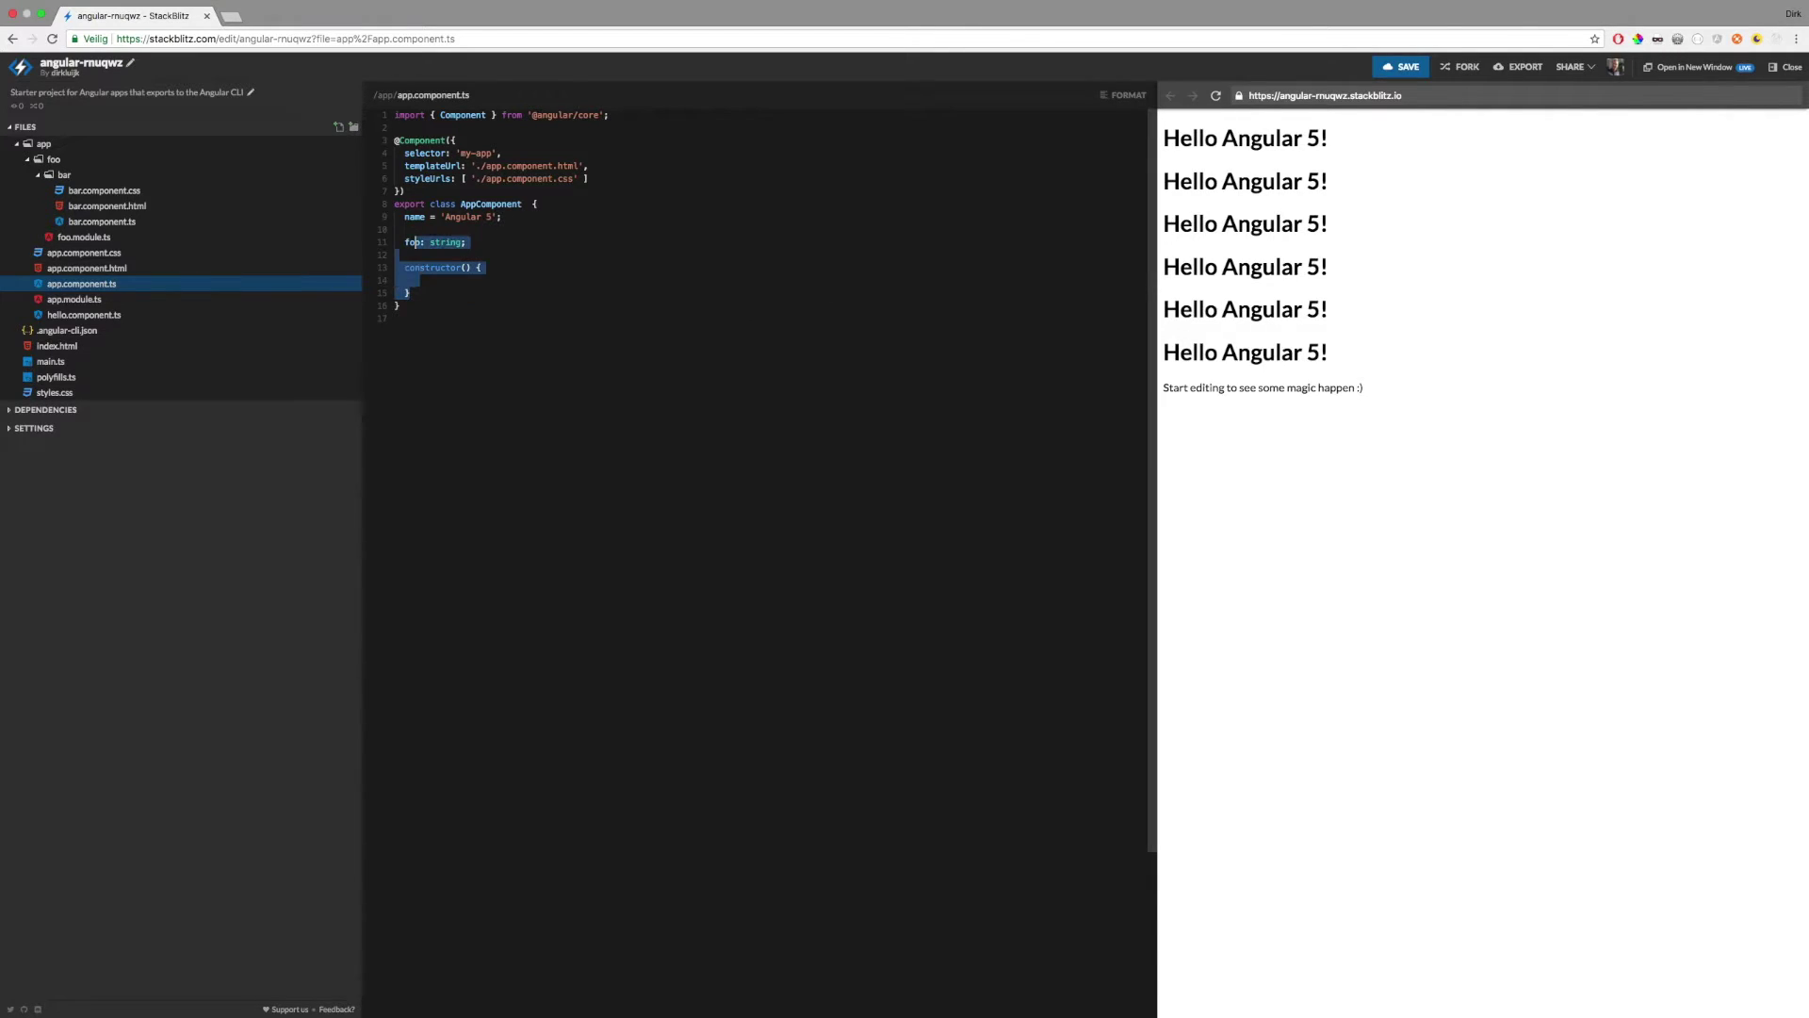
{"action": "key", "text": "shift+Up"}
{"action": "key", "text": "BackSpace"}
{"action": "key", "text": "F1"}
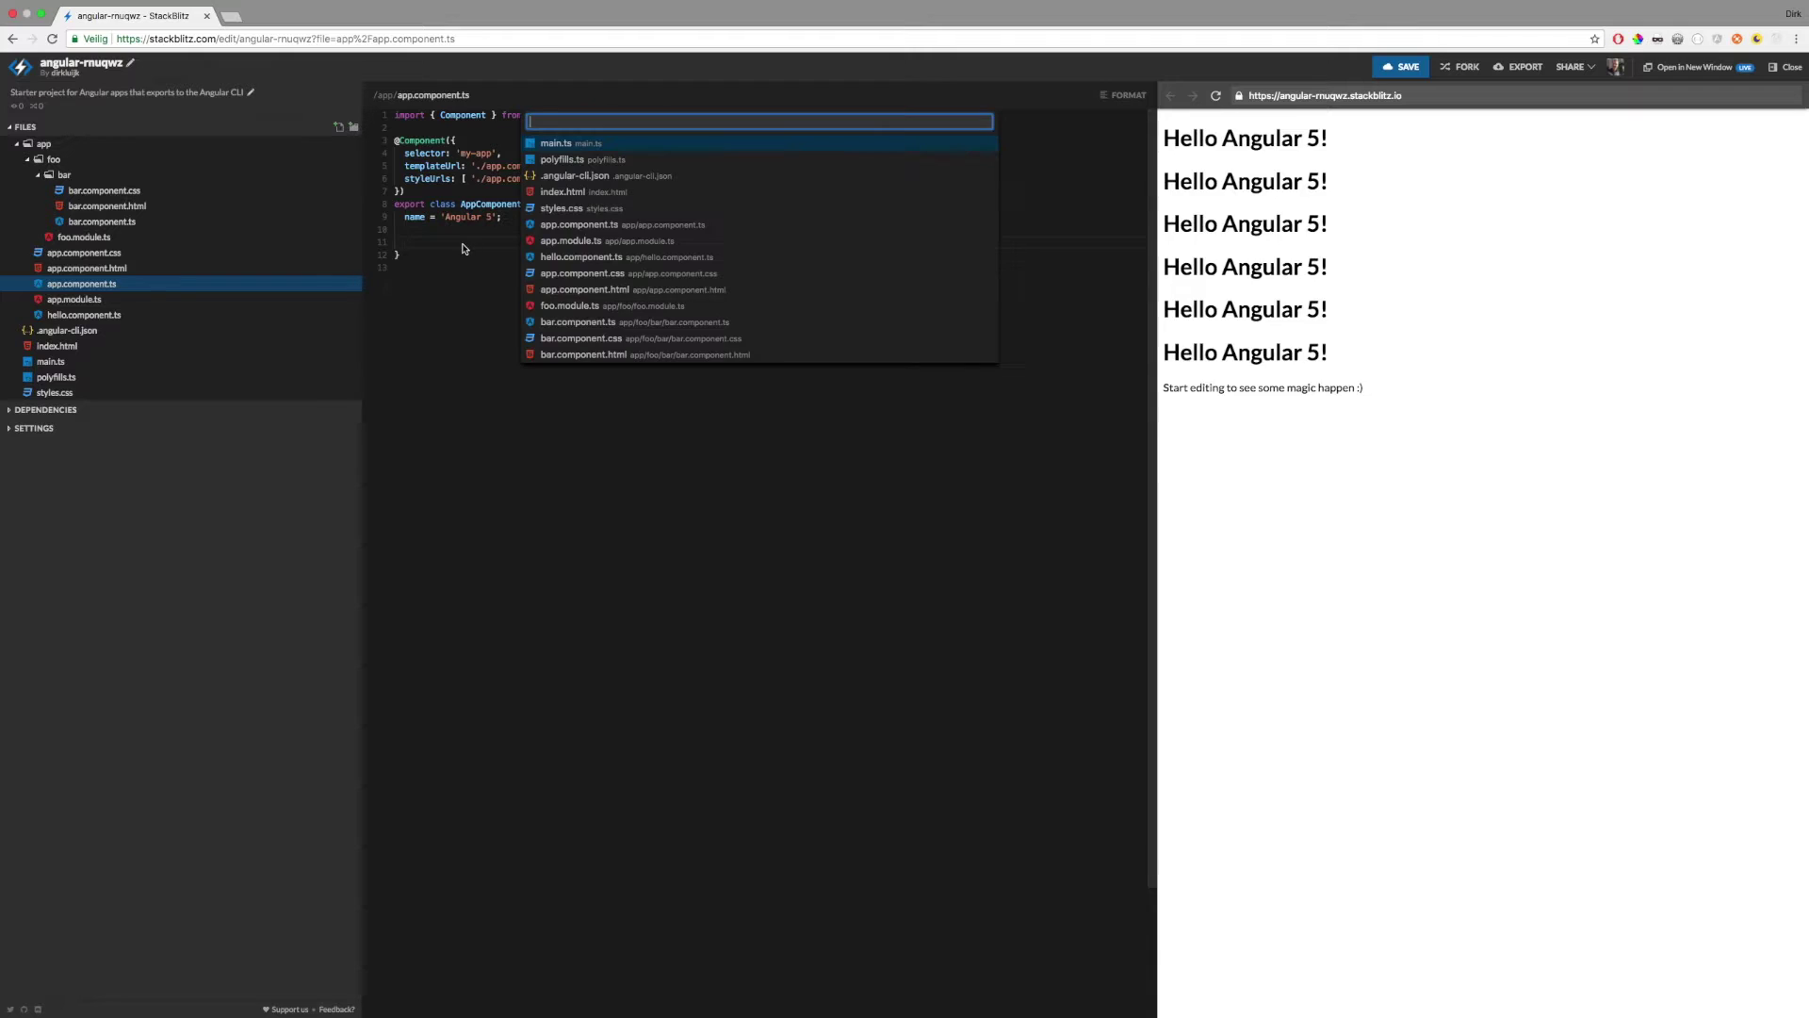
{"action": "key", "text": "Escape"}
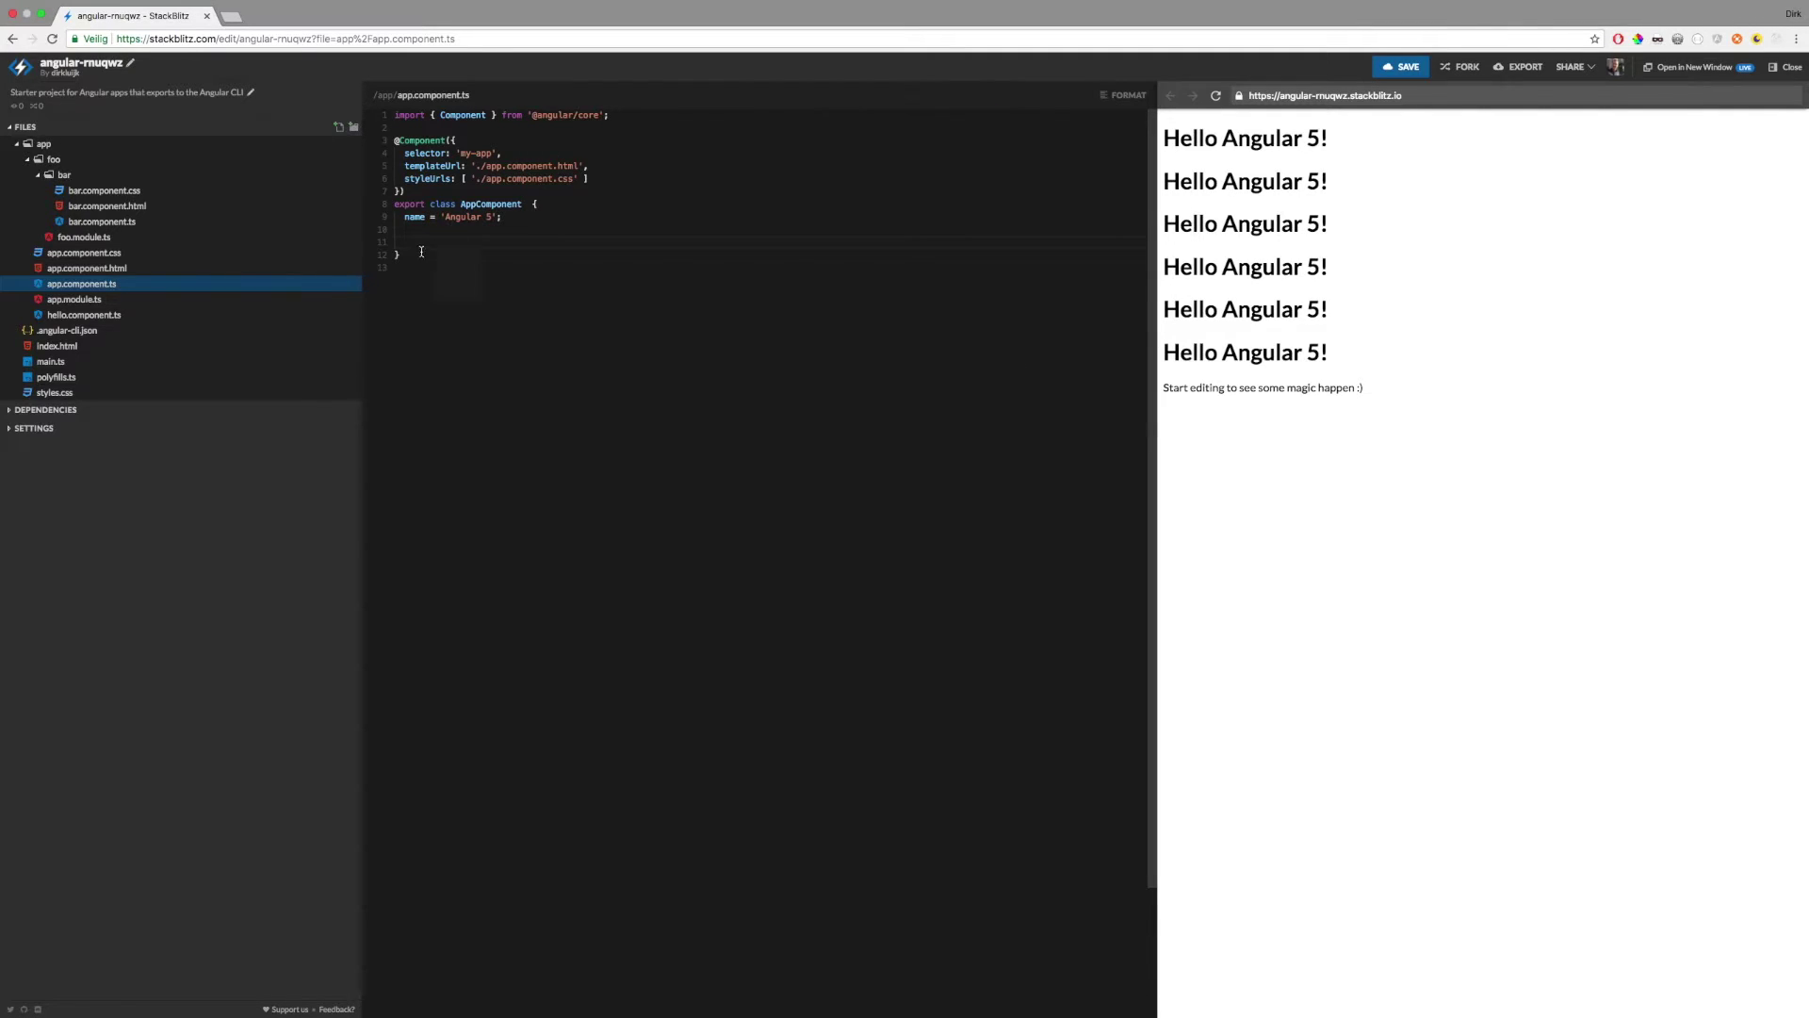
{"action": "key", "text": "F1"}
{"action": "key", "text": "Down"}
{"action": "key", "text": "Down"}
{"action": "key", "text": "Down"}
{"action": "key", "text": "Down"}
{"action": "key", "text": "Down"}
{"action": "key", "text": "Down"}
{"action": "key", "text": "Down"}
{"action": "key", "text": "Escape"}
{"action": "key", "text": "BackSpace"}
{"action": "key", "text": "BackSpace"}
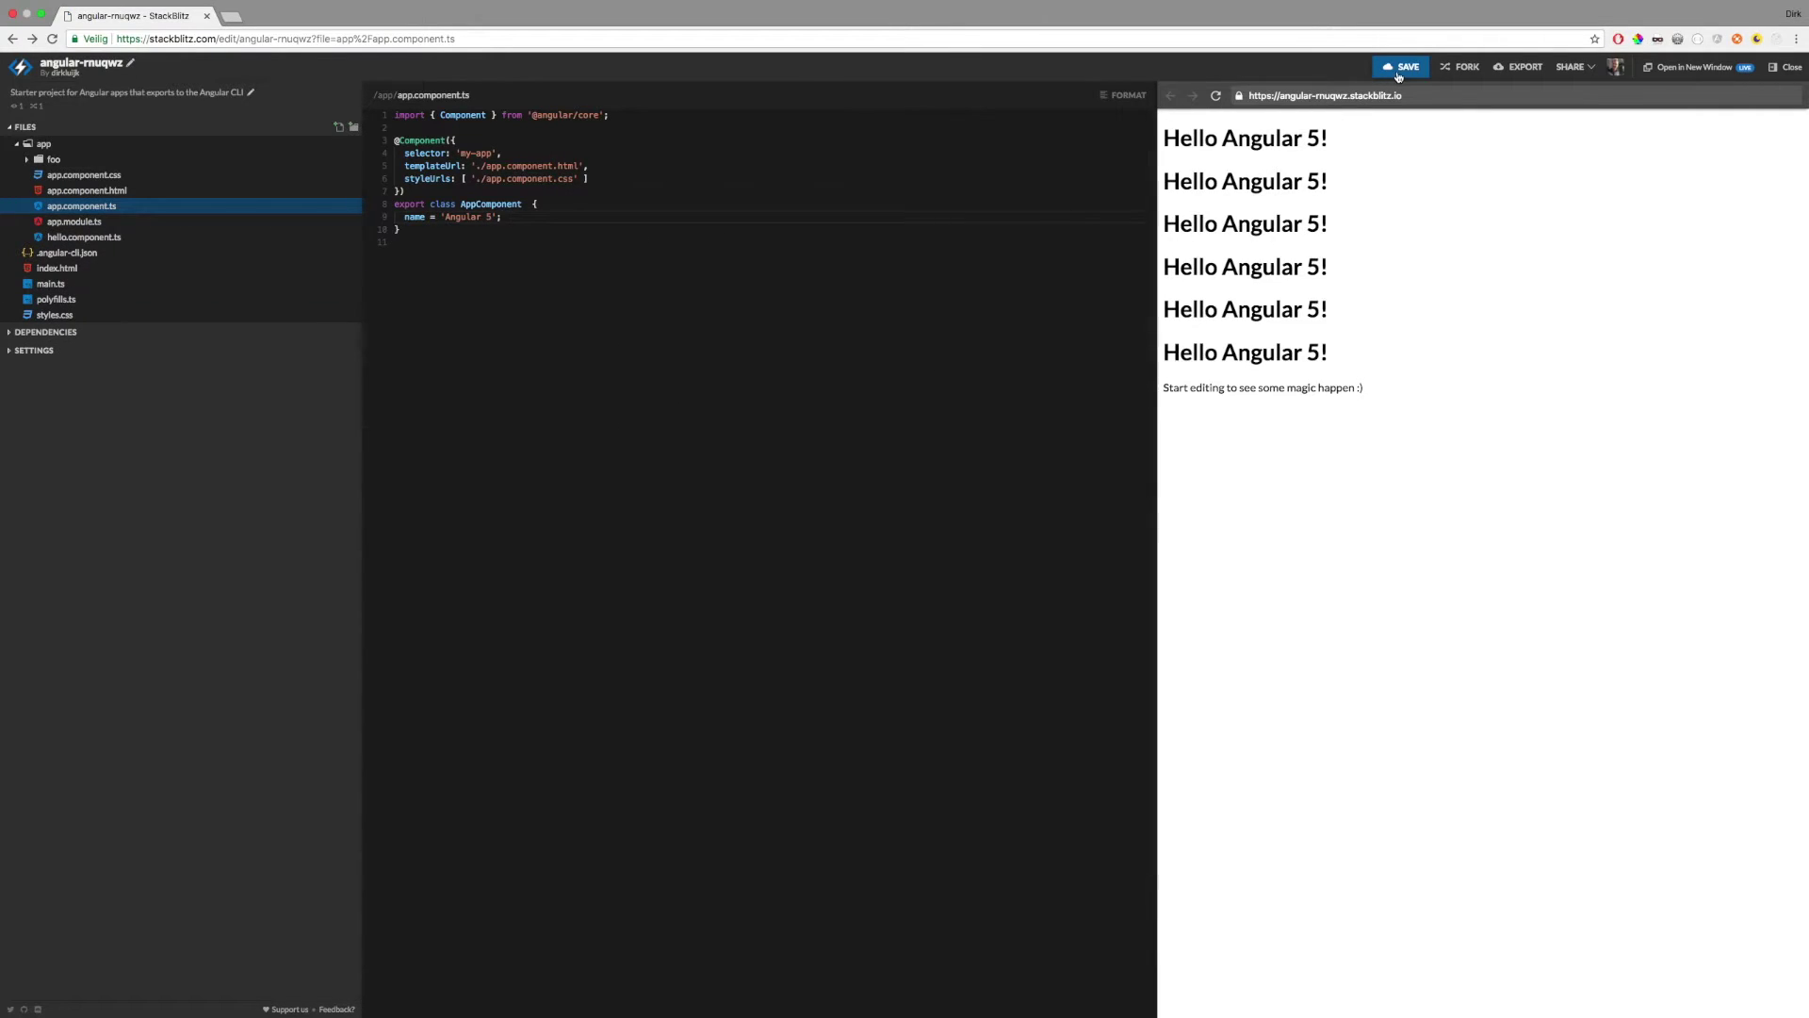
{"action": "left_click", "coordinate": [1400, 74]}
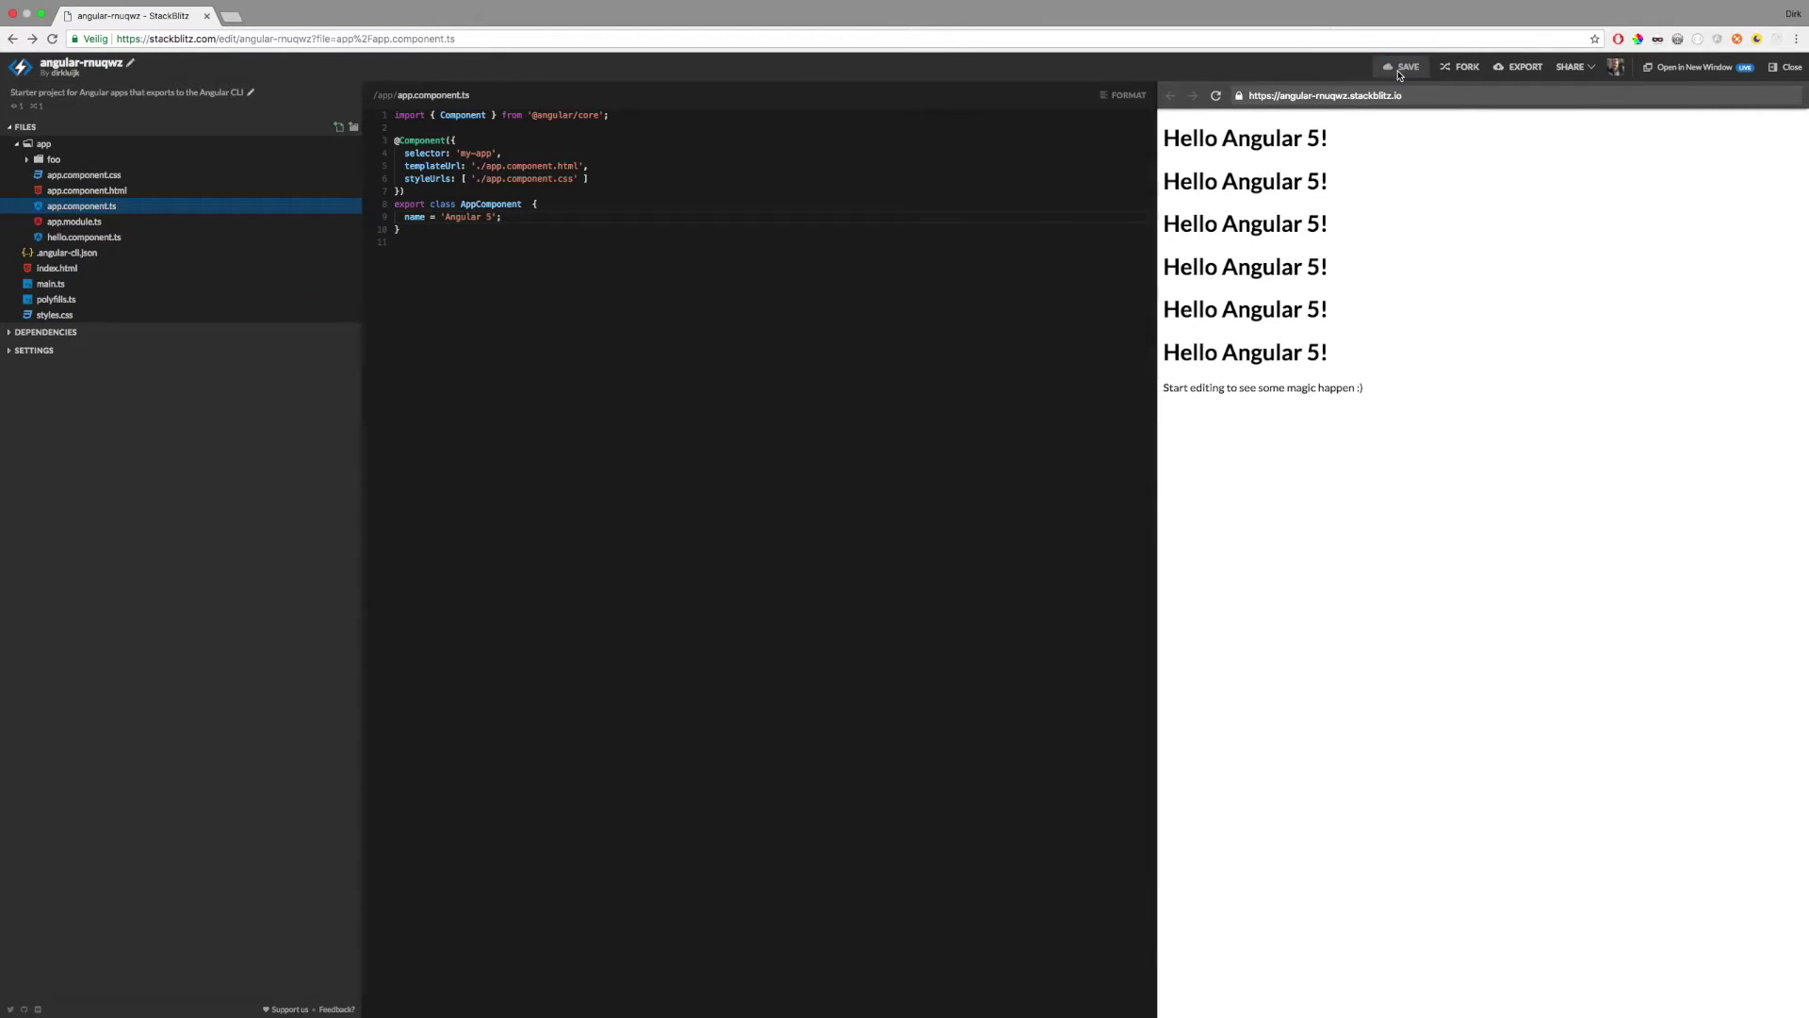
- Fork the project as angular-ewqcnr and review its editor, app and embed URLs
{"action": "left_click", "coordinate": [1471, 71]}
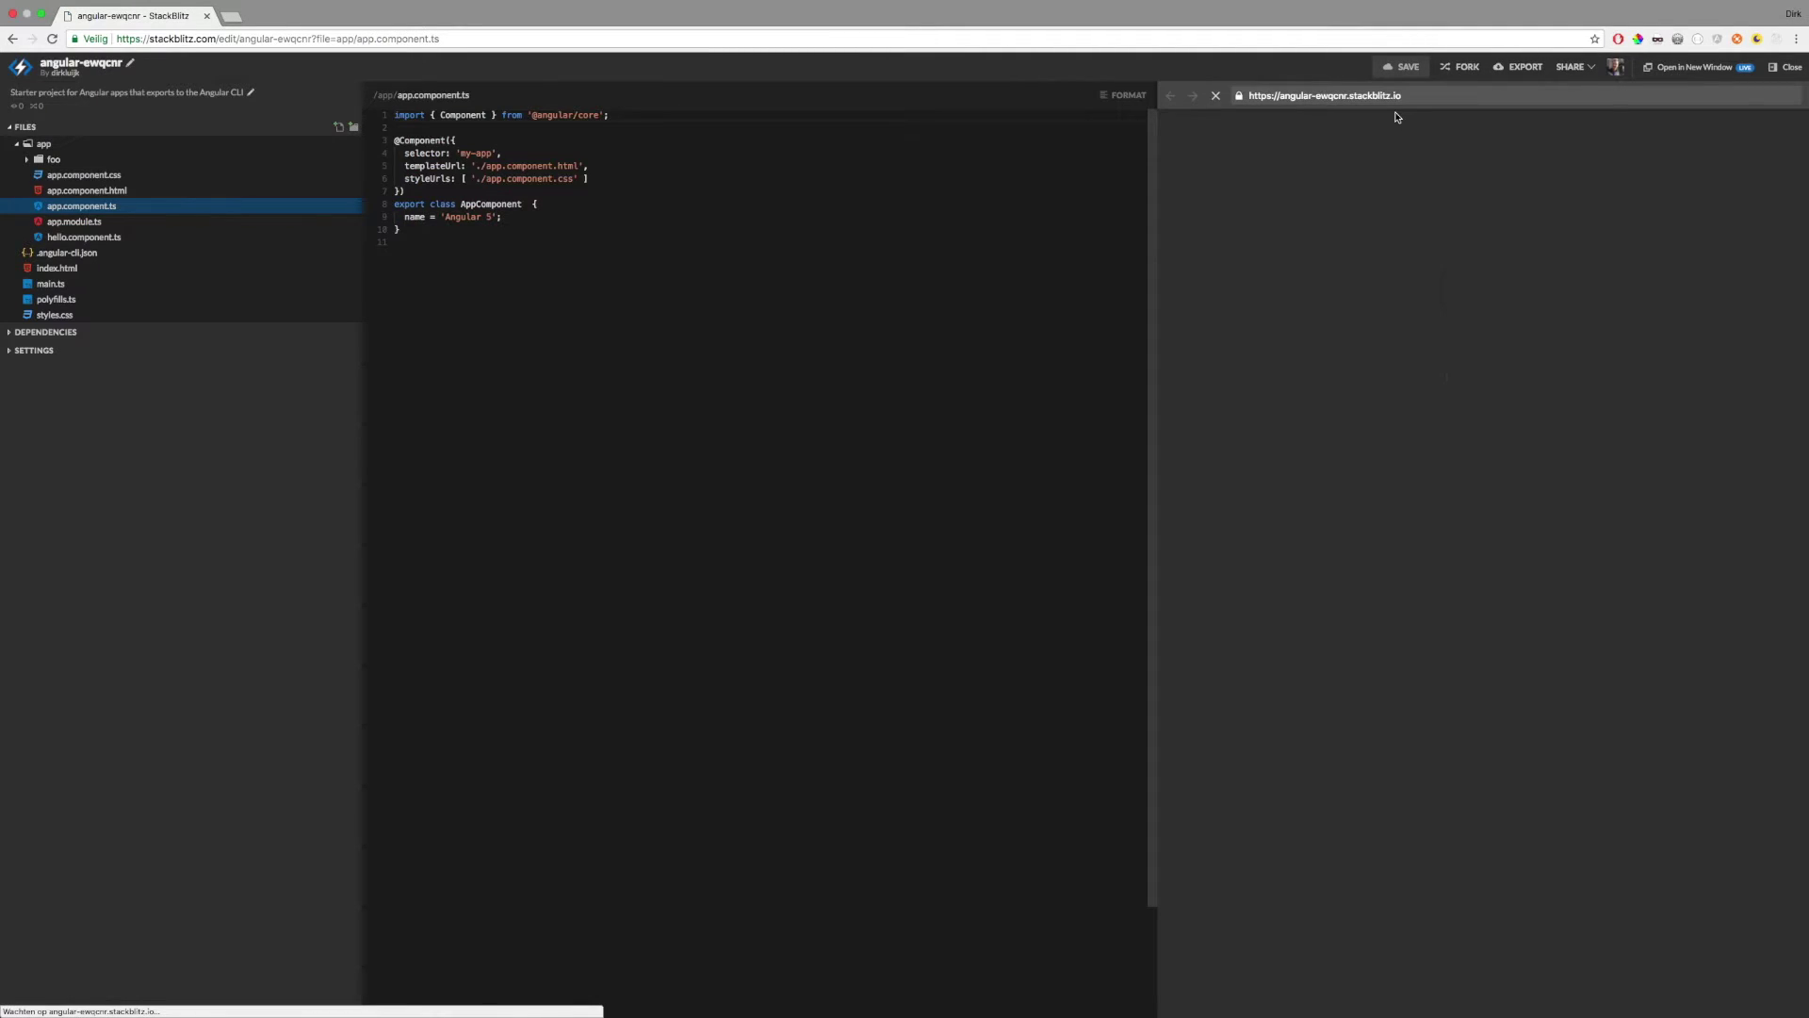
{"action": "left_click", "coordinate": [1572, 69]}
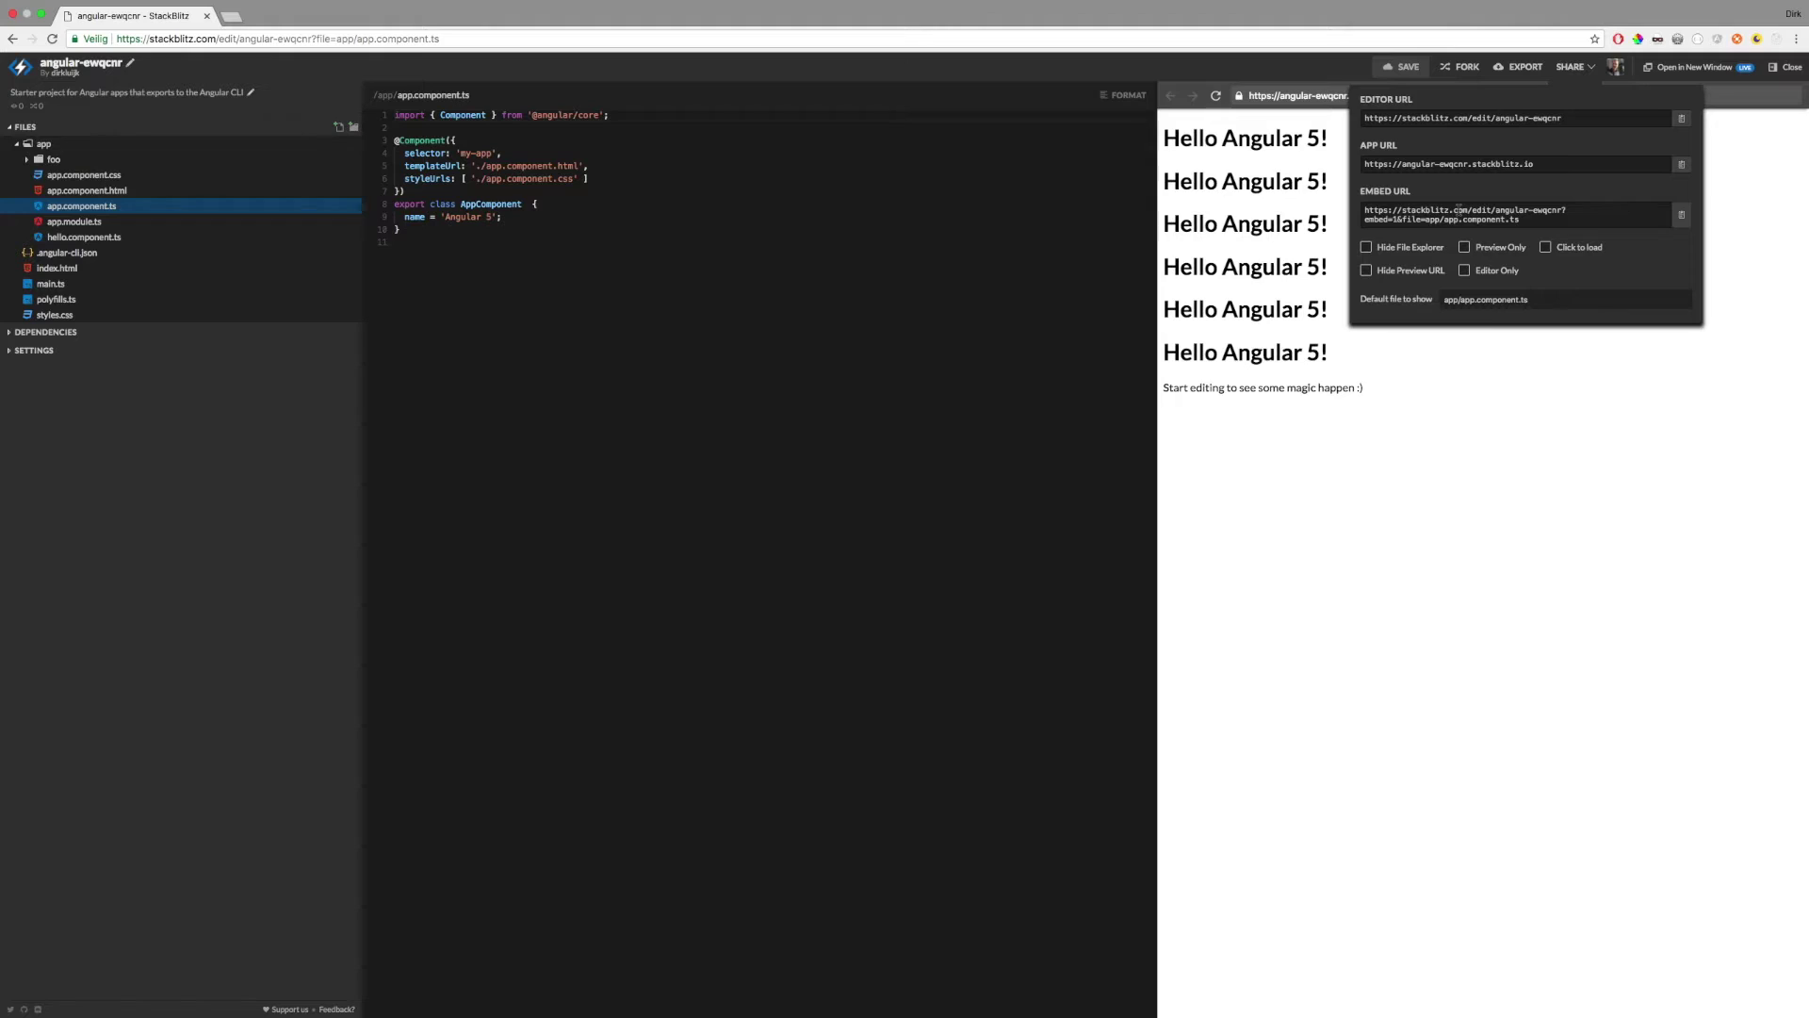
{"action": "left_click", "coordinate": [390, 295]}
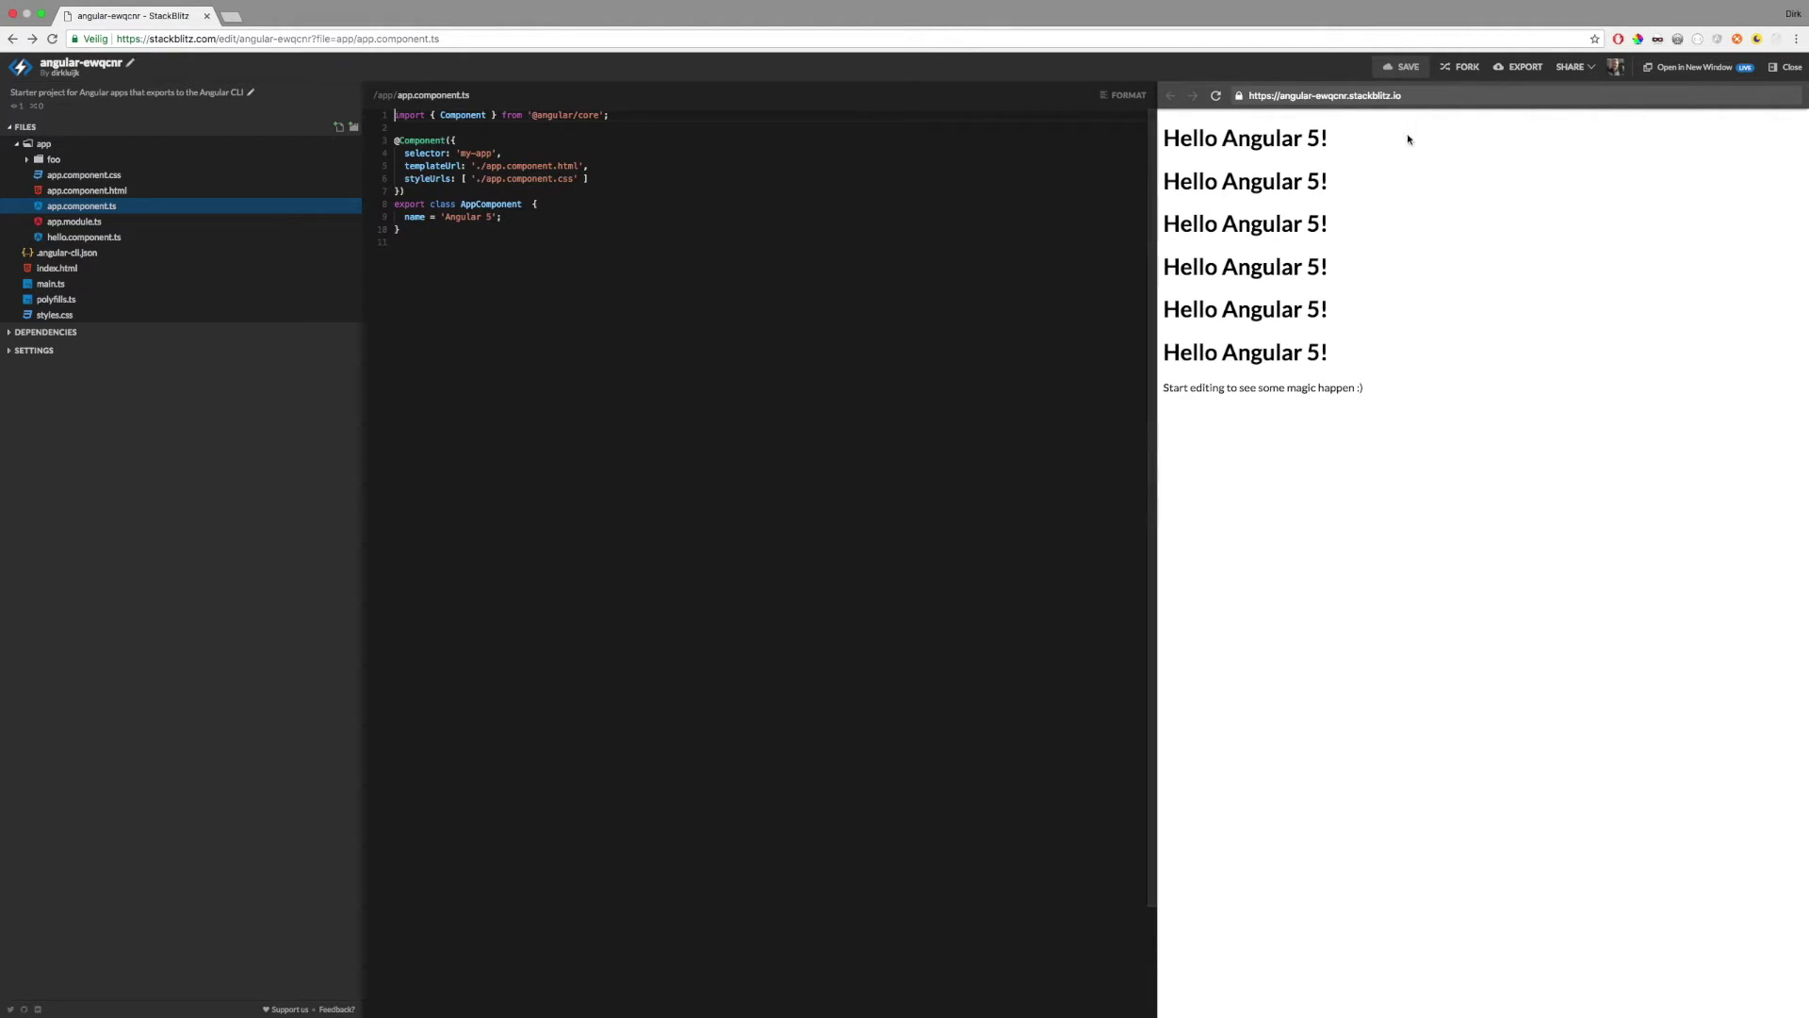
{"action": "left_click", "coordinate": [1615, 66]}
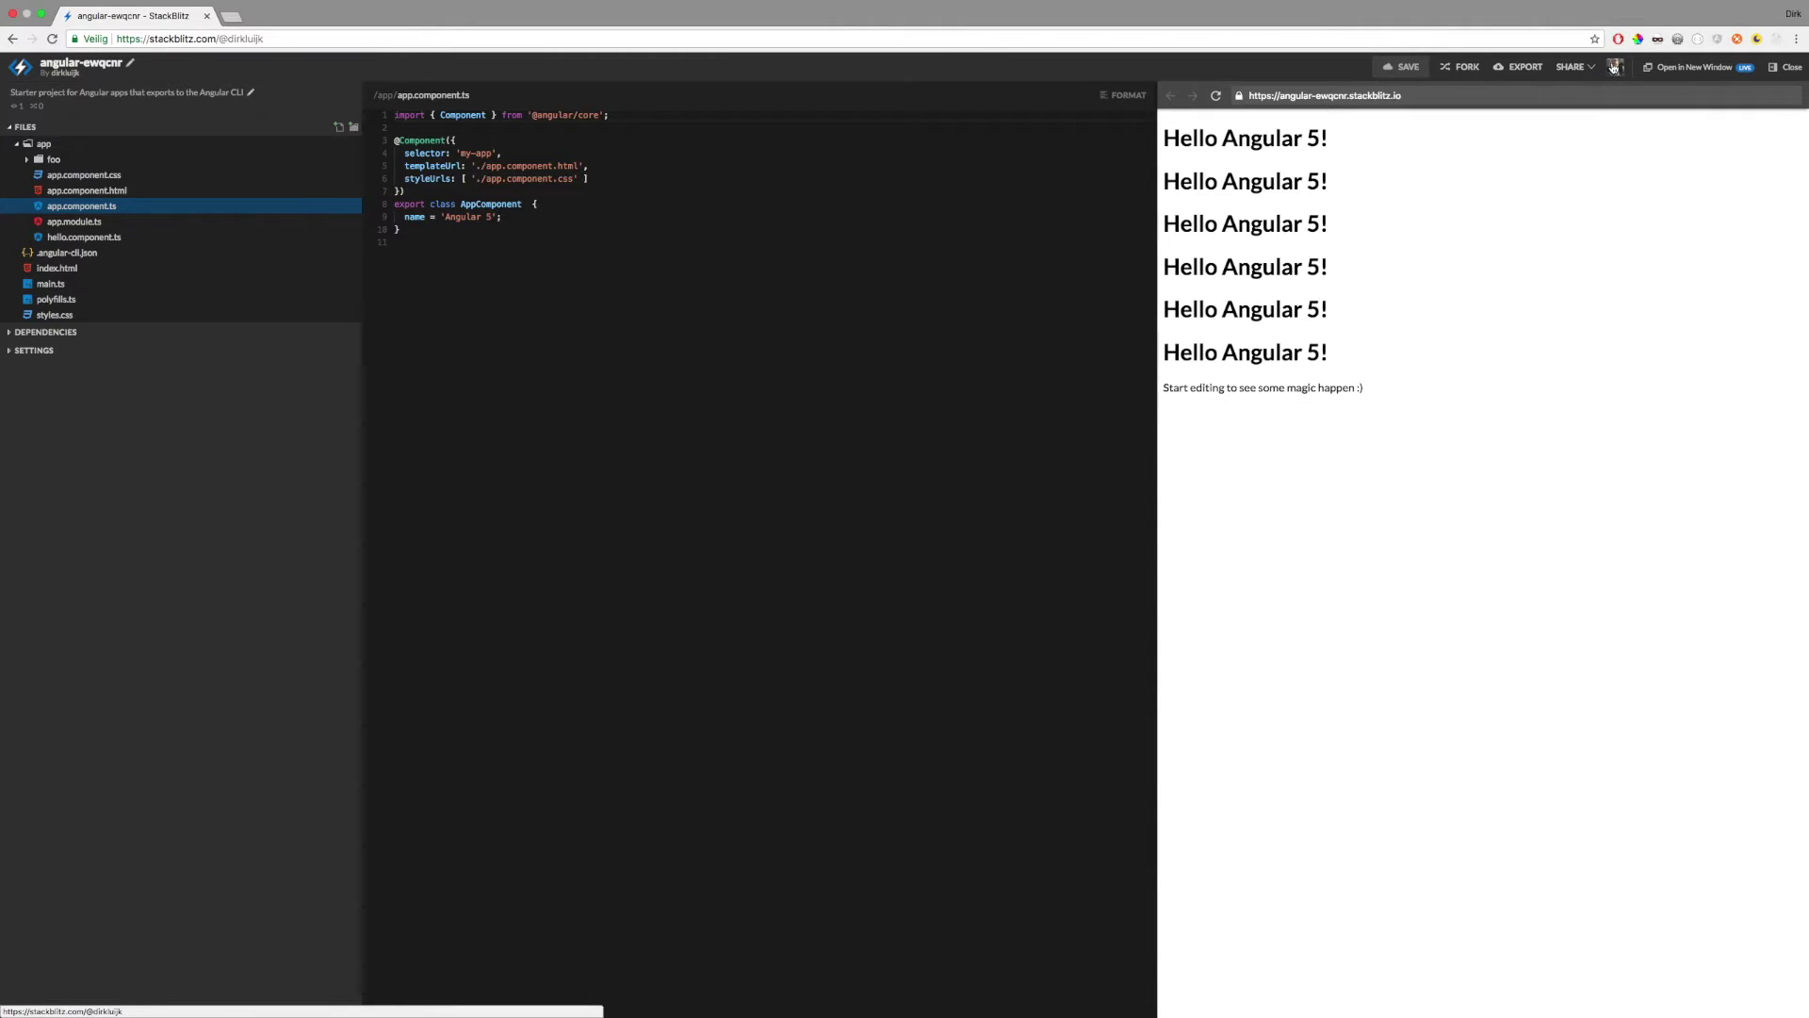
{"action": "scroll", "coordinate": [554, 340], "scroll_direction": "down", "scroll_amount": 5}
{"action": "scroll", "coordinate": [546, 354], "scroll_direction": "down", "scroll_amount": 5}
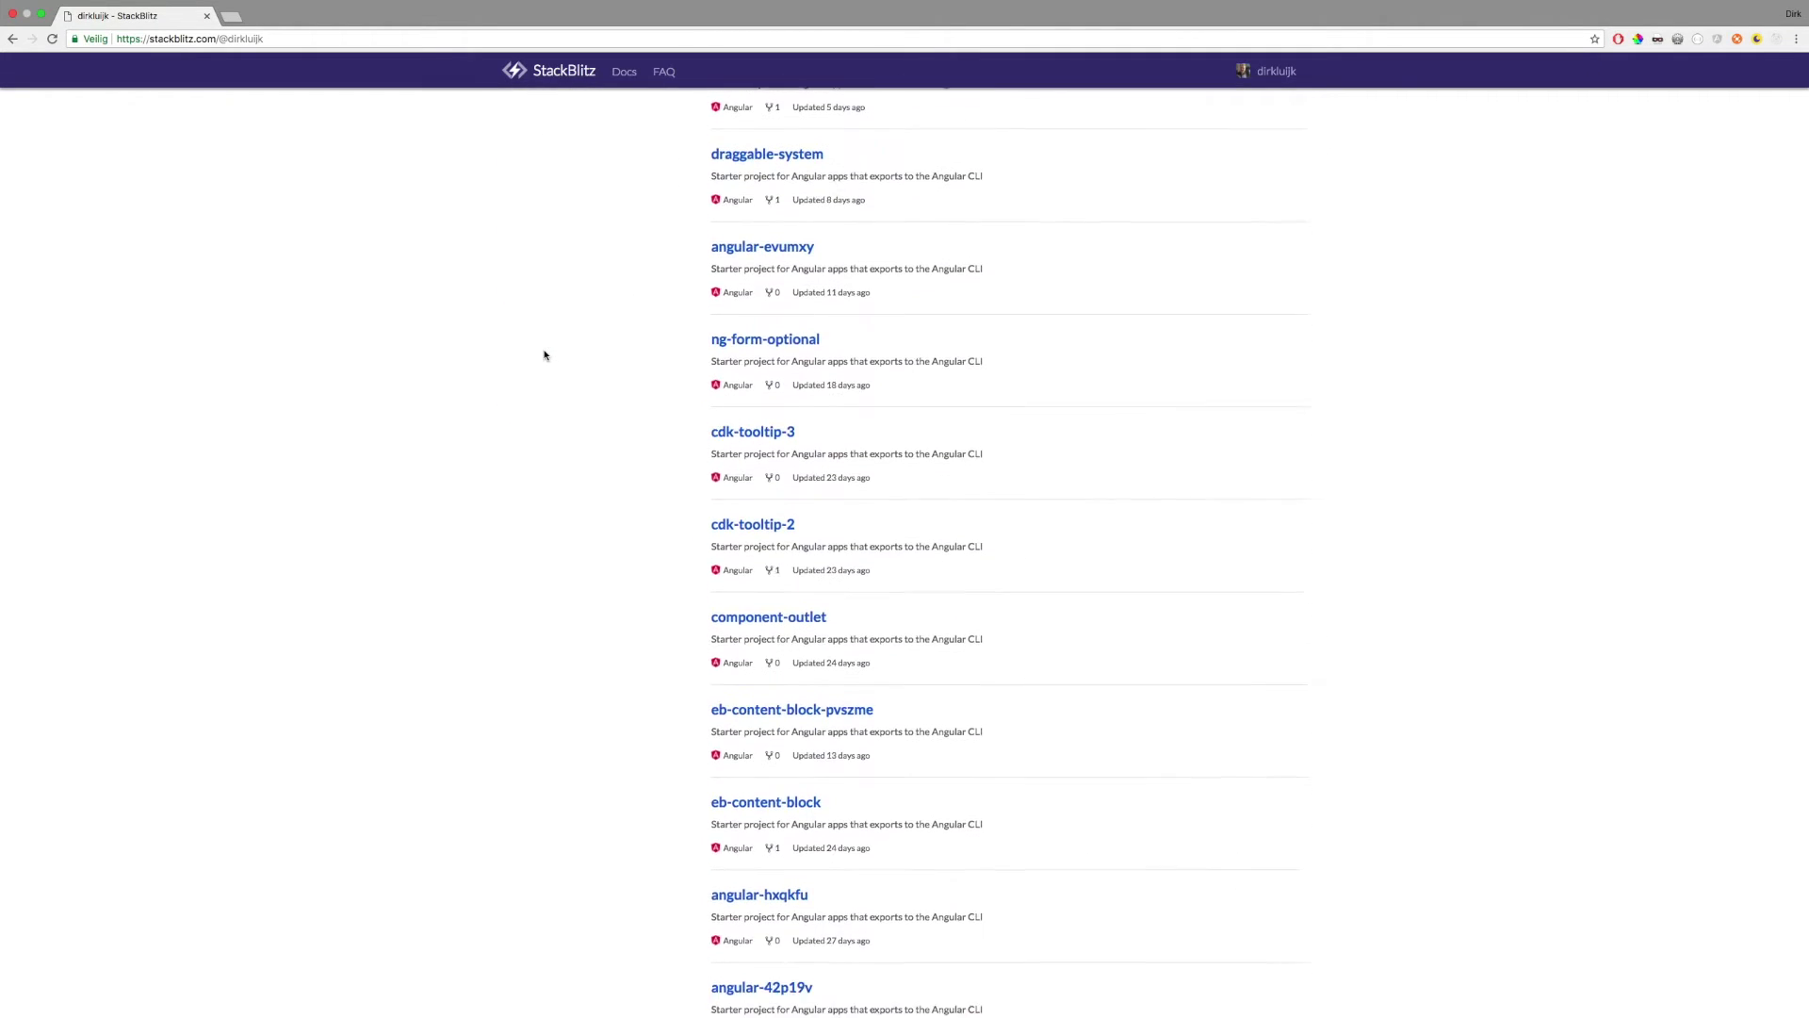
{"action": "scroll", "coordinate": [545, 355], "scroll_direction": "up", "scroll_amount": 15}
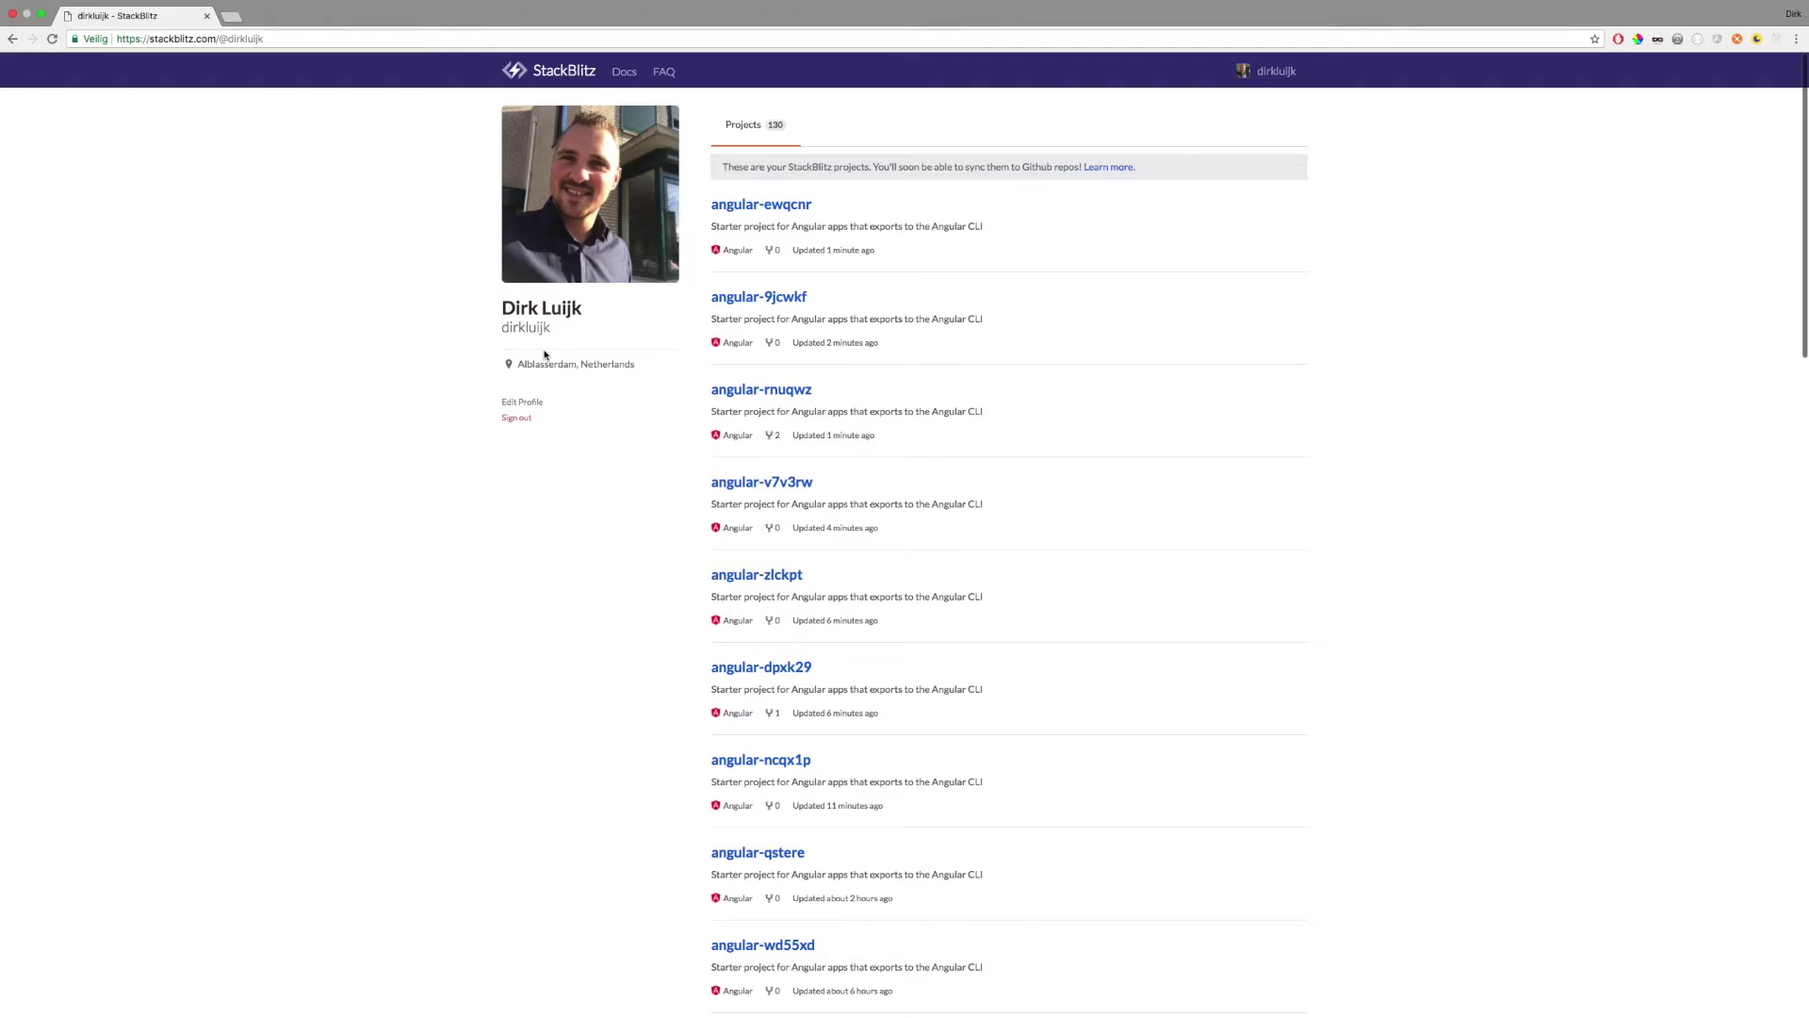
{"action": "scroll", "coordinate": [544, 354], "scroll_direction": "down", "scroll_amount": 8}
{"action": "scroll", "coordinate": [546, 355], "scroll_direction": "down", "scroll_amount": 7}
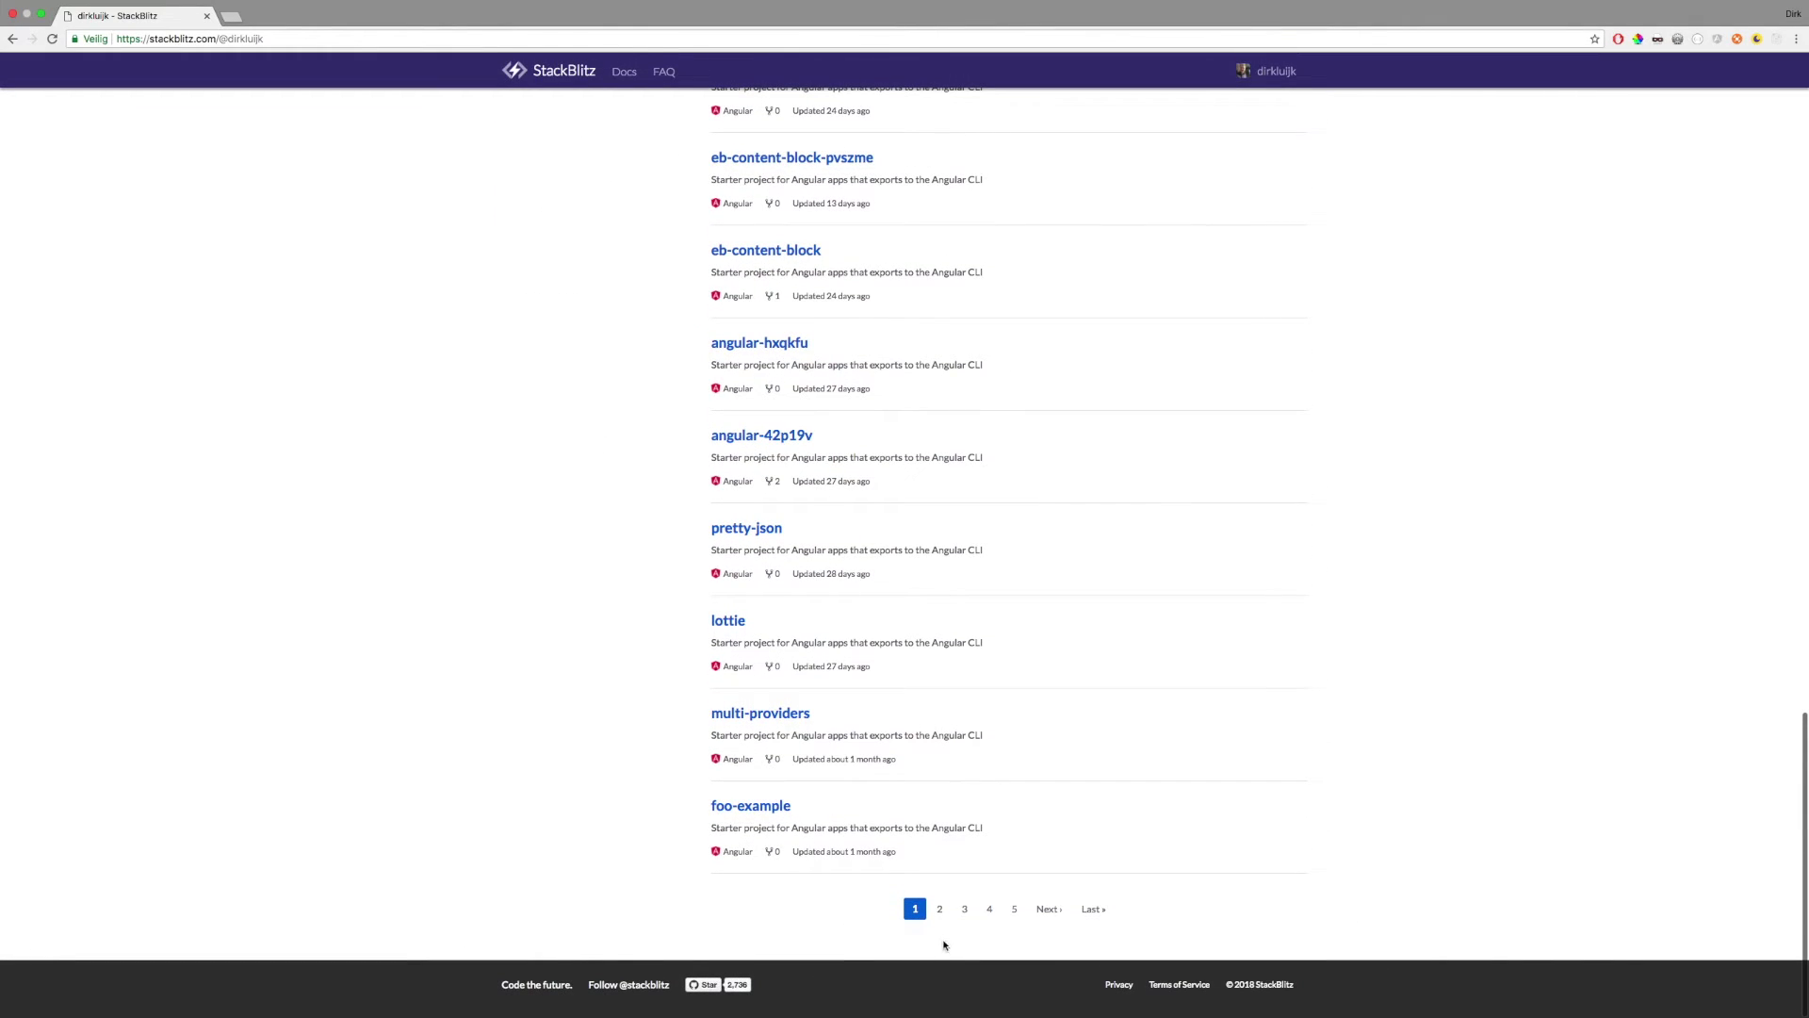
- Go to page 2 of your saved projects list
{"action": "left_click", "coordinate": [939, 908]}
{"action": "scroll", "coordinate": [980, 886], "scroll_direction": "down", "scroll_amount": 6}
{"action": "scroll", "coordinate": [963, 836], "scroll_direction": "down", "scroll_amount": 5}
{"action": "scroll", "coordinate": [964, 836], "scroll_direction": "down", "scroll_amount": 3}
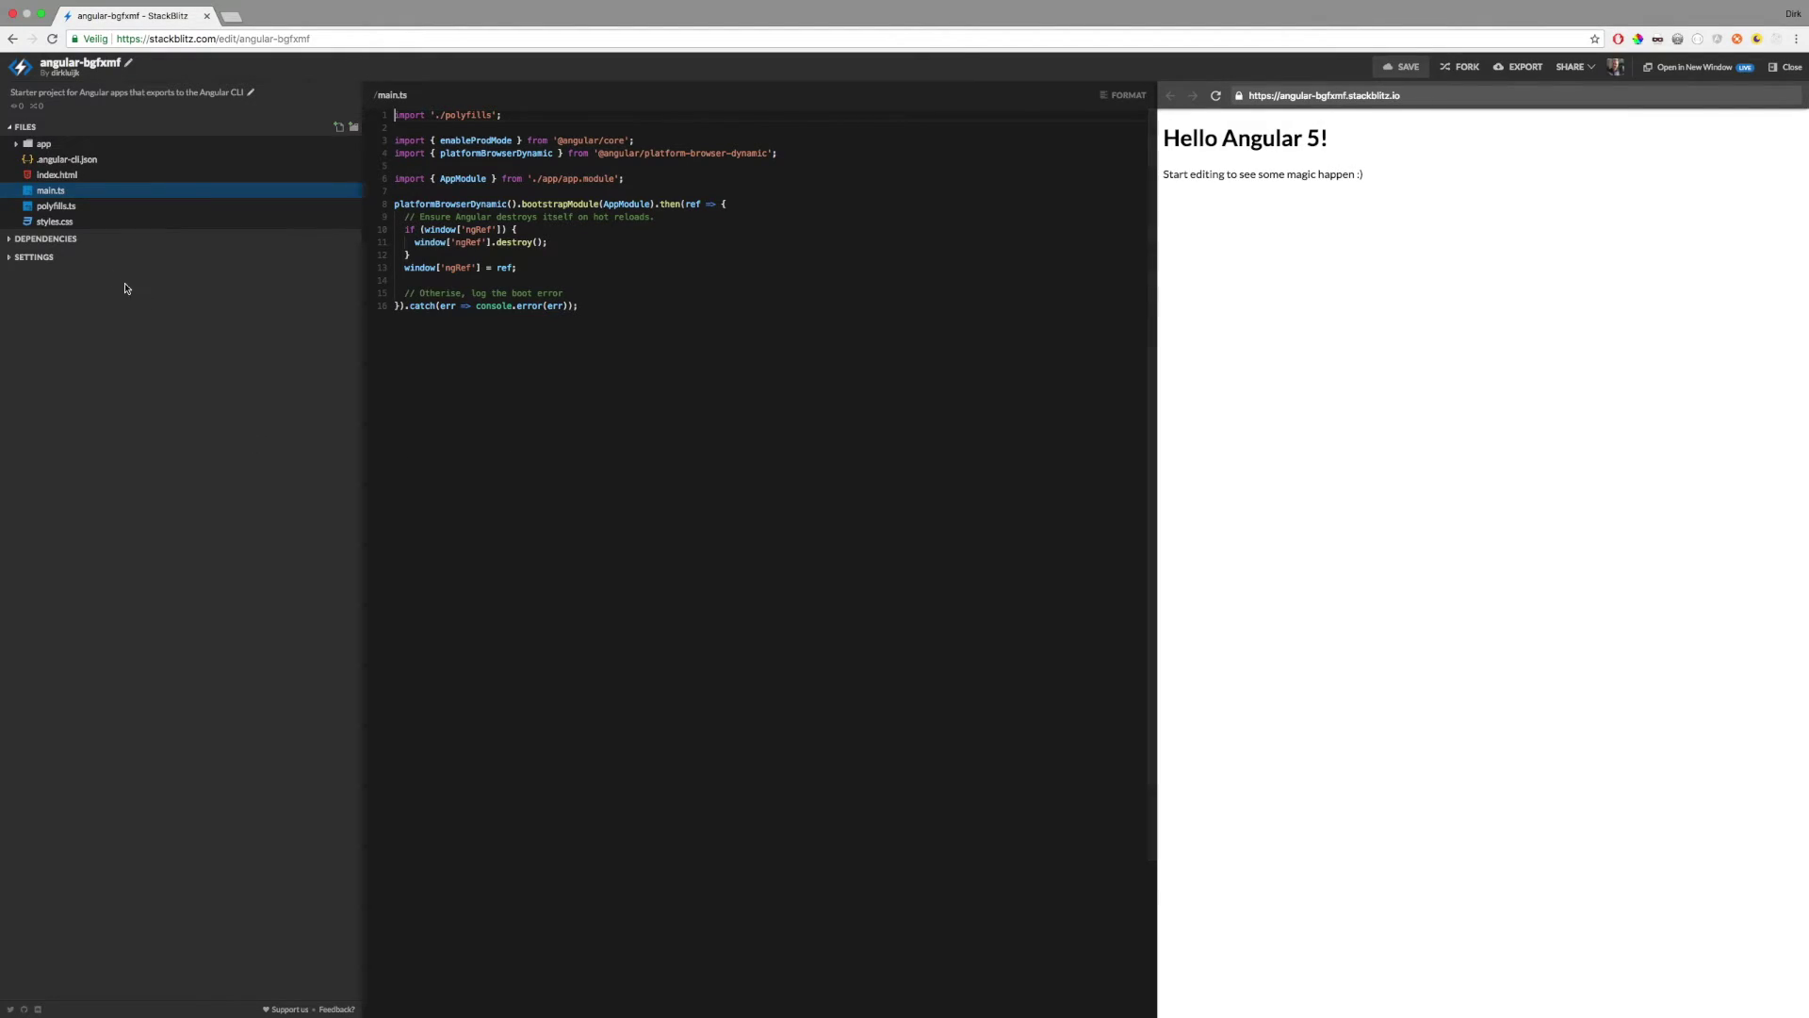
{"action": "left_click", "coordinate": [58, 238]}
{"action": "left_click", "coordinate": [84, 436]}
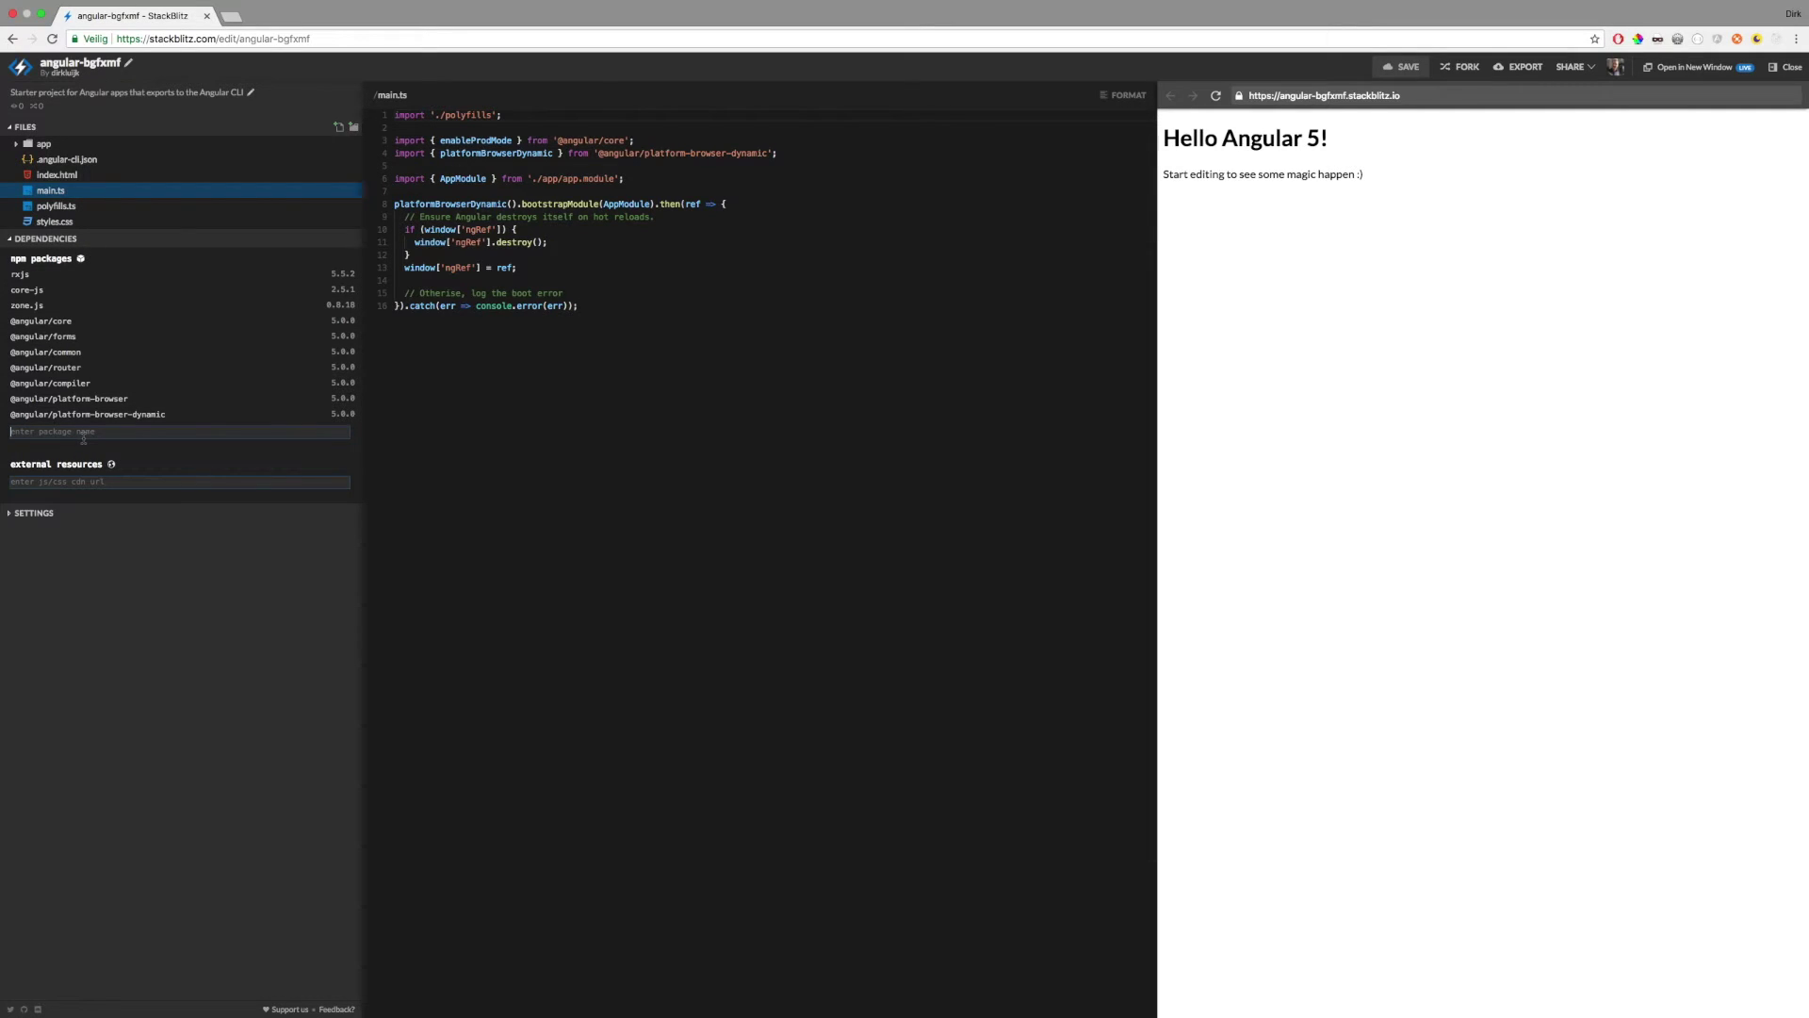
{"action": "type", "text": "@angular/cdk"}
{"action": "key", "text": "Return"}
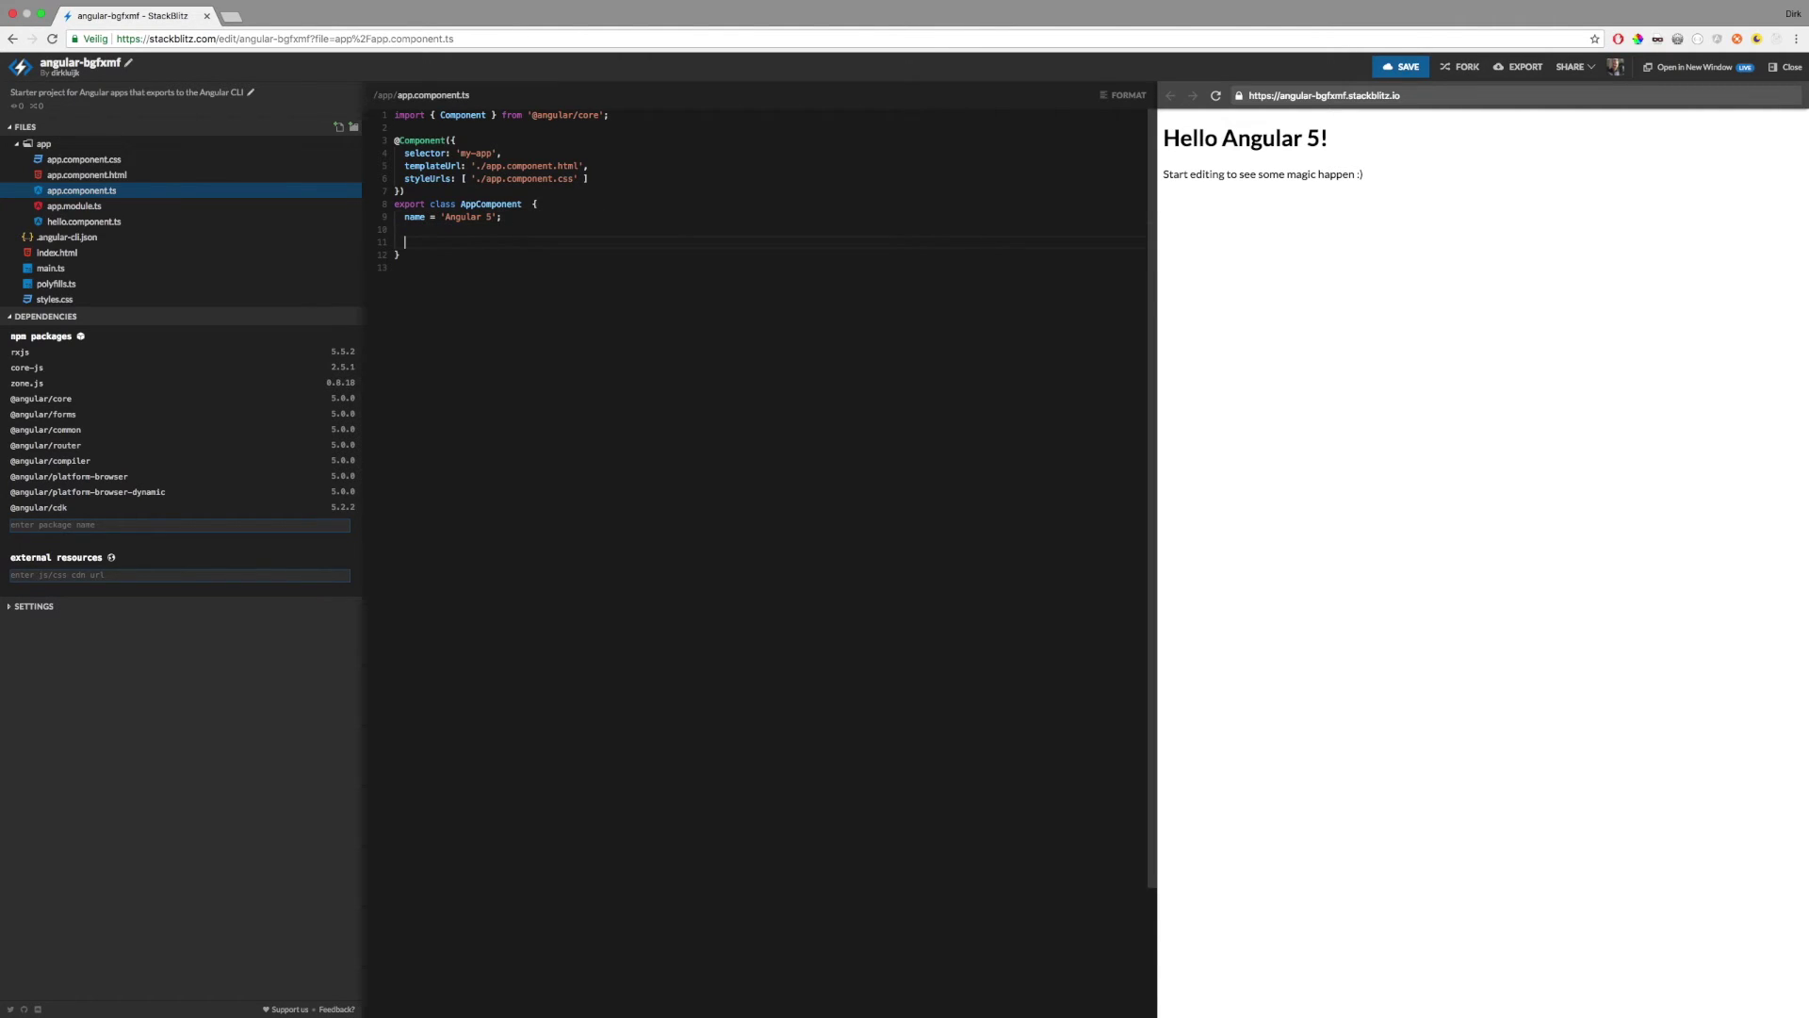
{"action": "type", "text": "Input"}
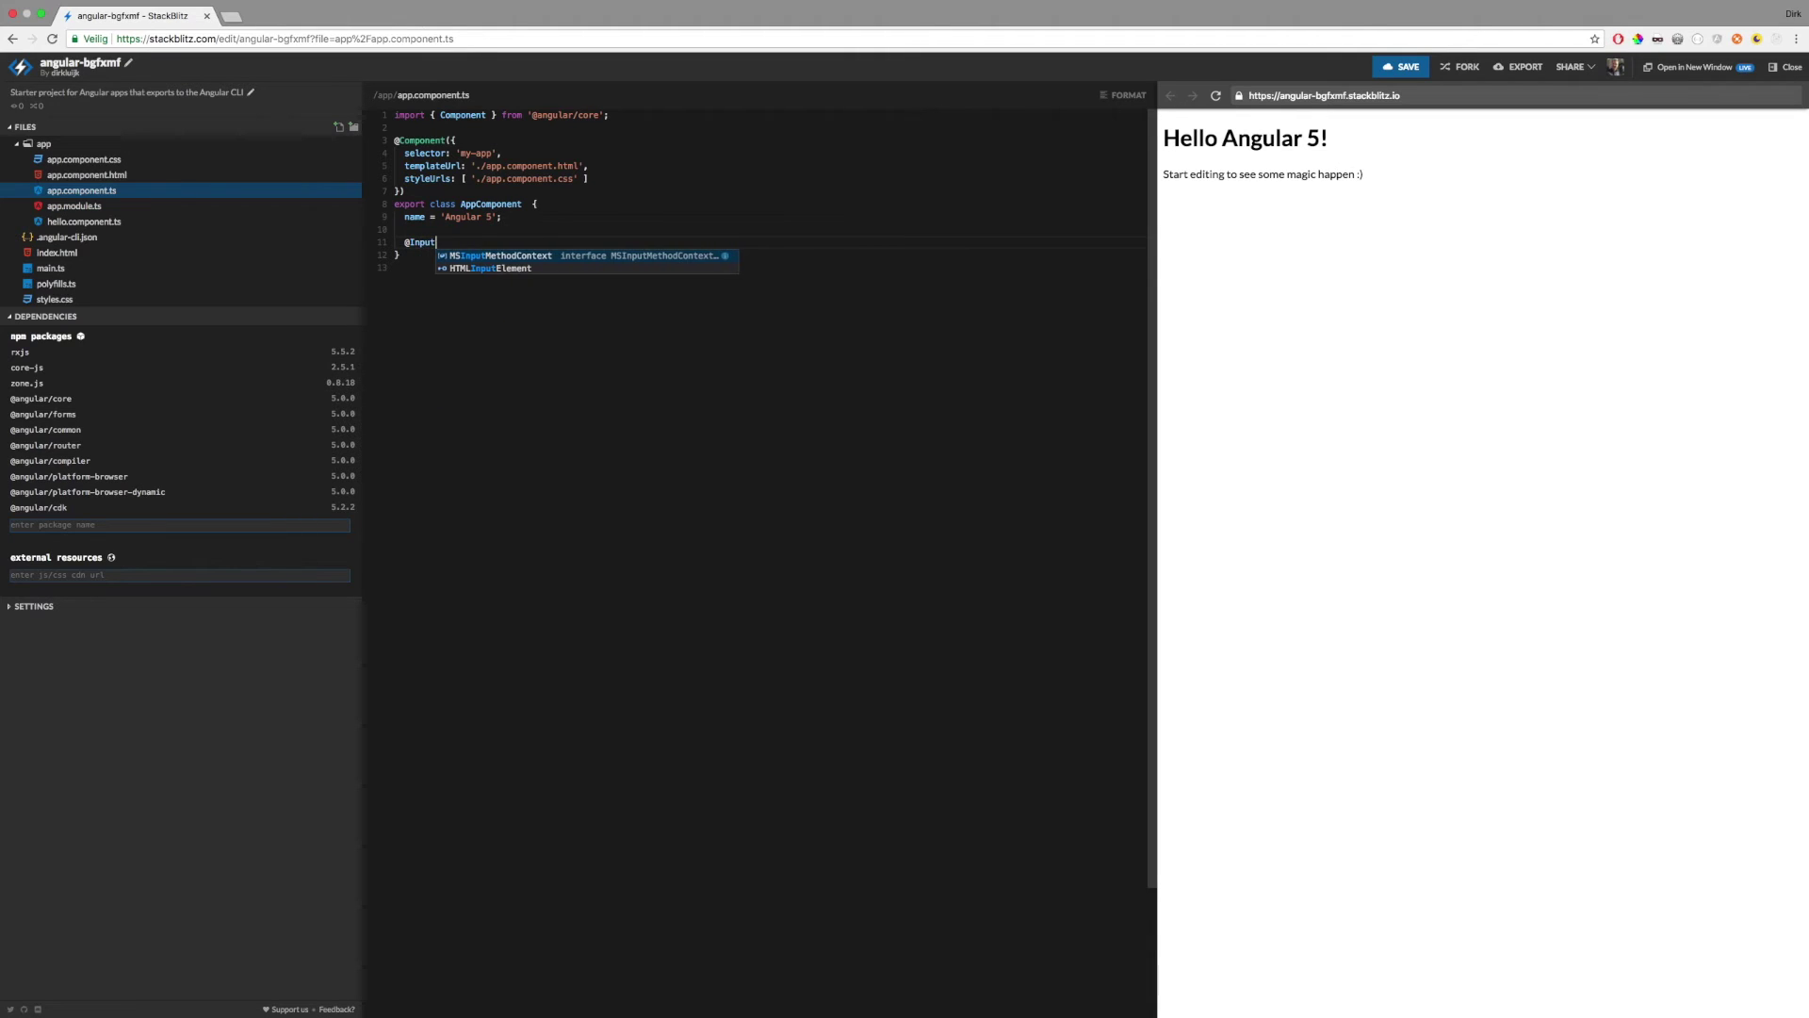
{"action": "type", "text": "() foo;"}
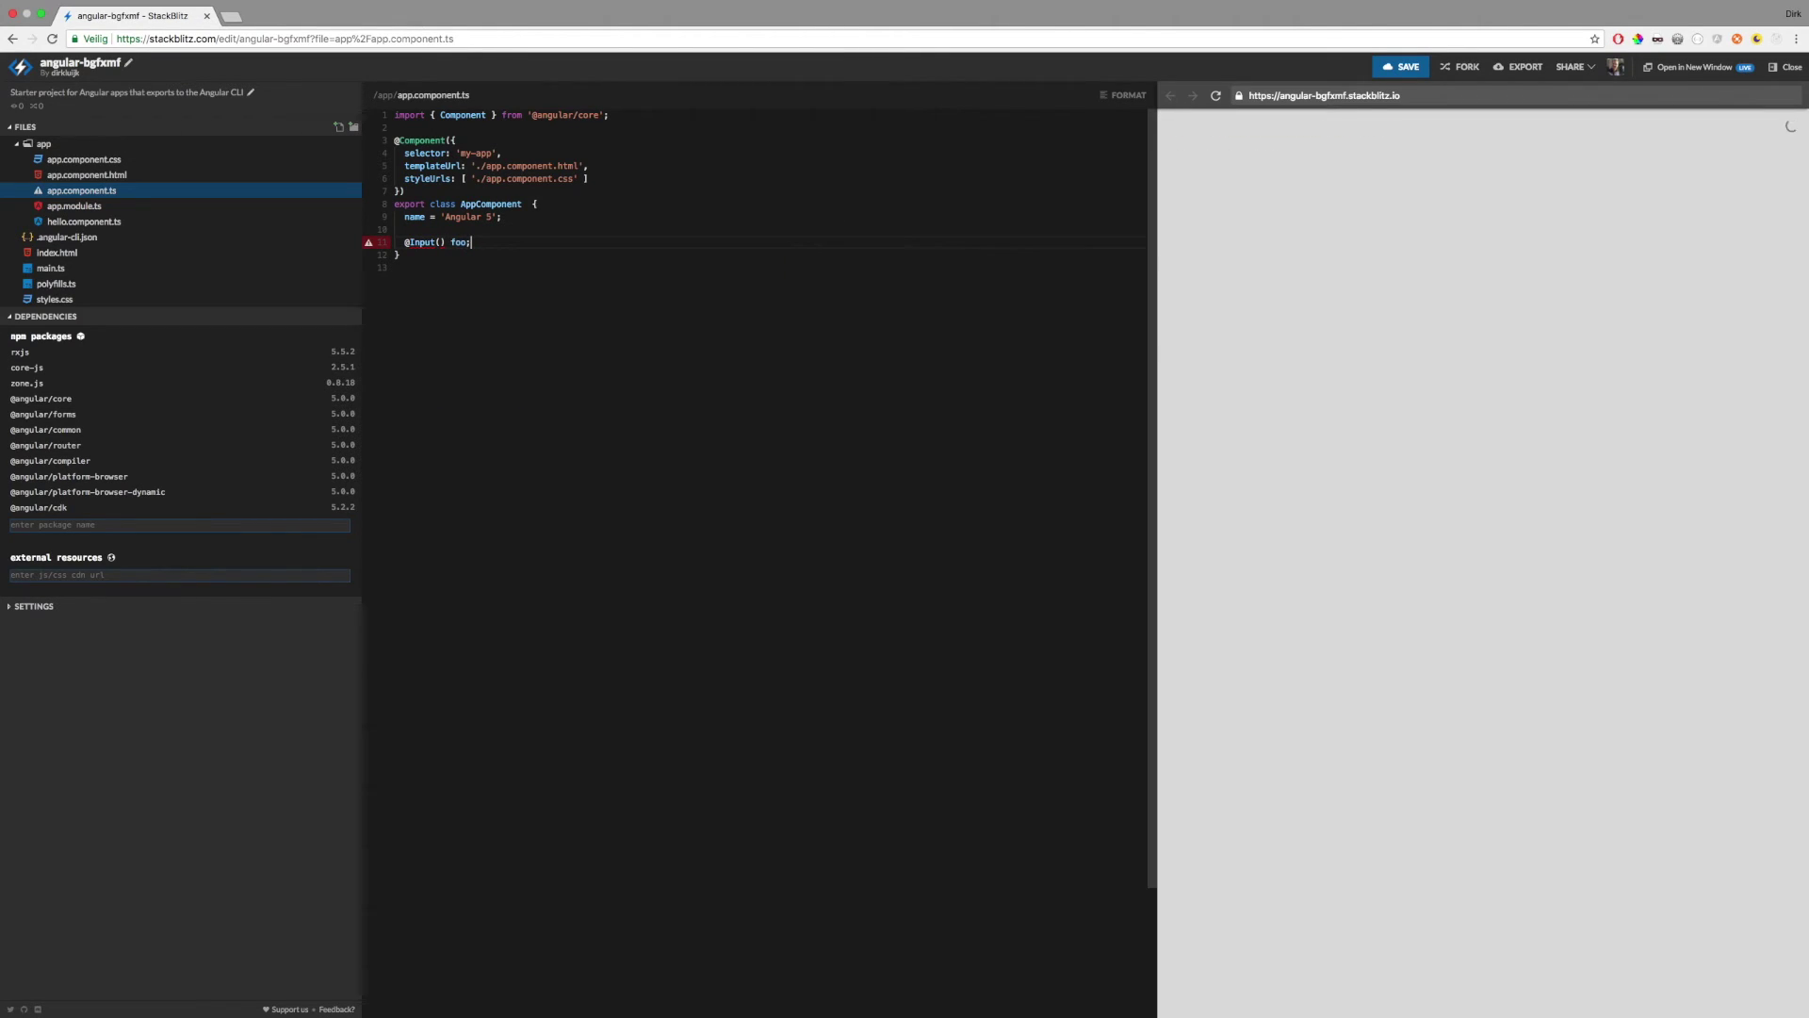
{"action": "key", "text": "Left"}
{"action": "key", "text": "Left"}
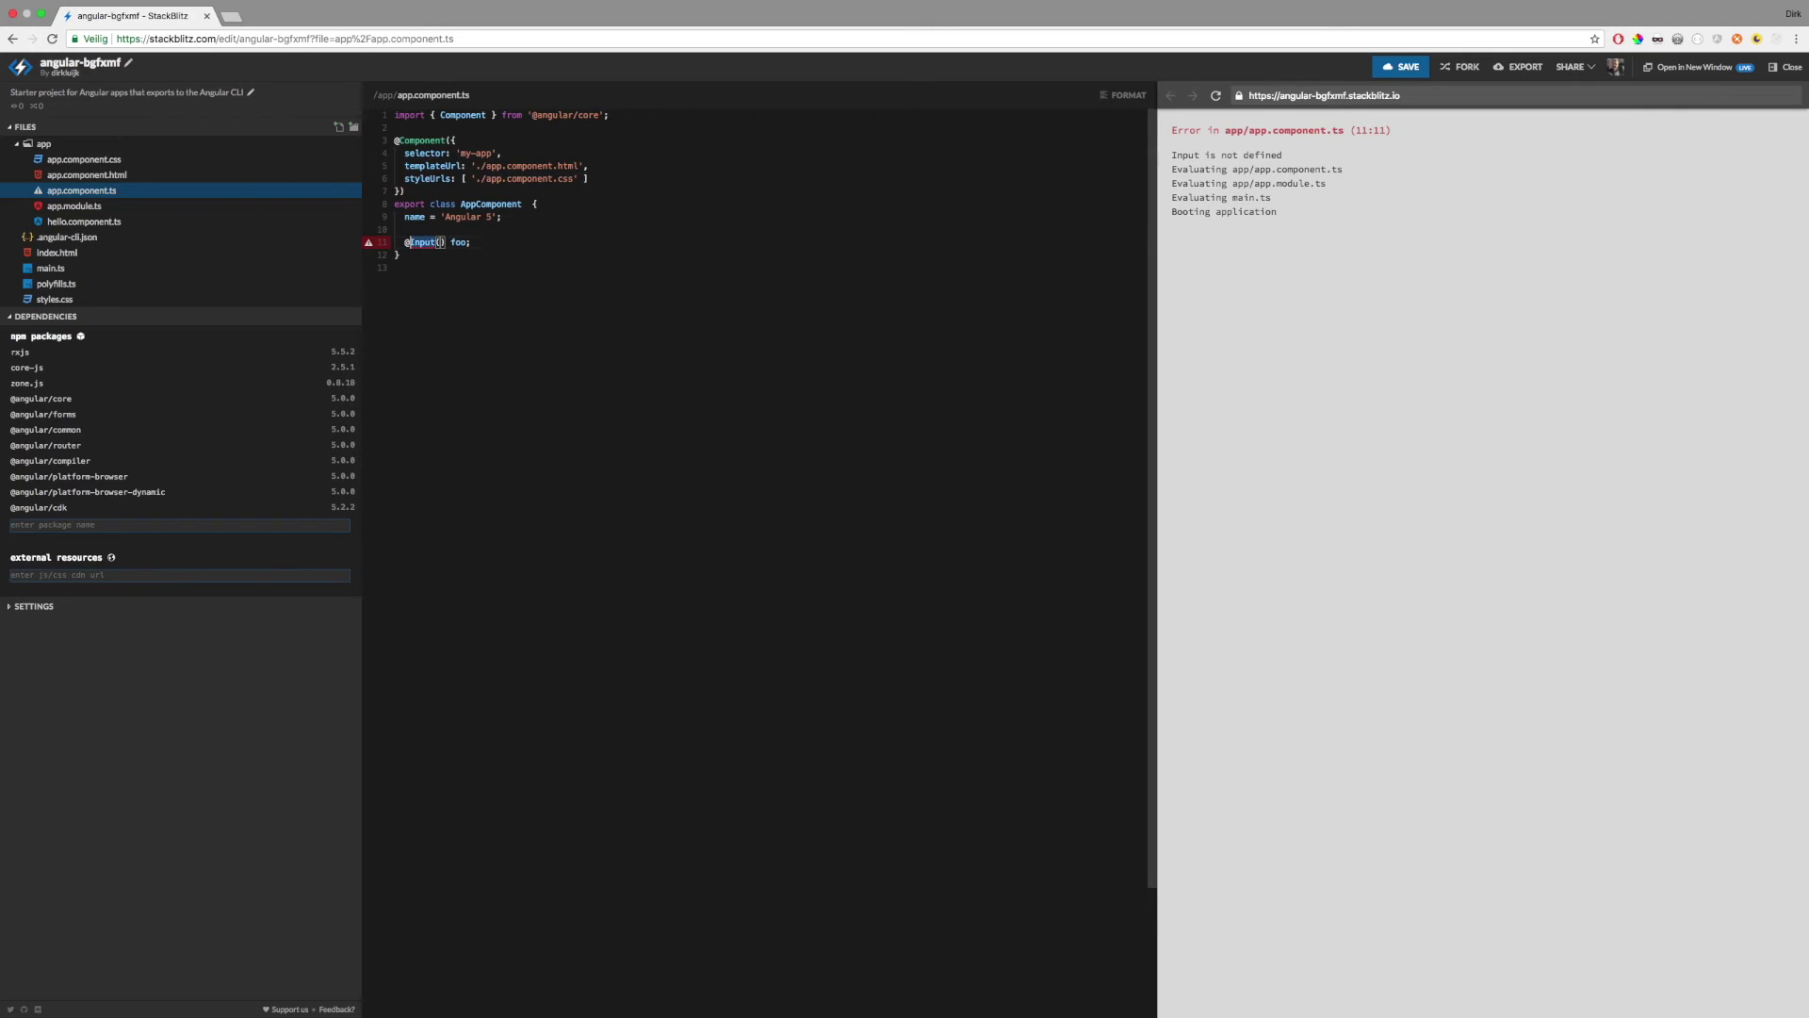
{"action": "key", "text": "alt+shift+Left"}
{"action": "type", "text": "Inp"}
{"action": "type", "text": "ut"}
{"action": "key", "text": "alt+shift+Left"}
{"action": "key", "text": "Up"}
{"action": "type", "text": ", Input"}
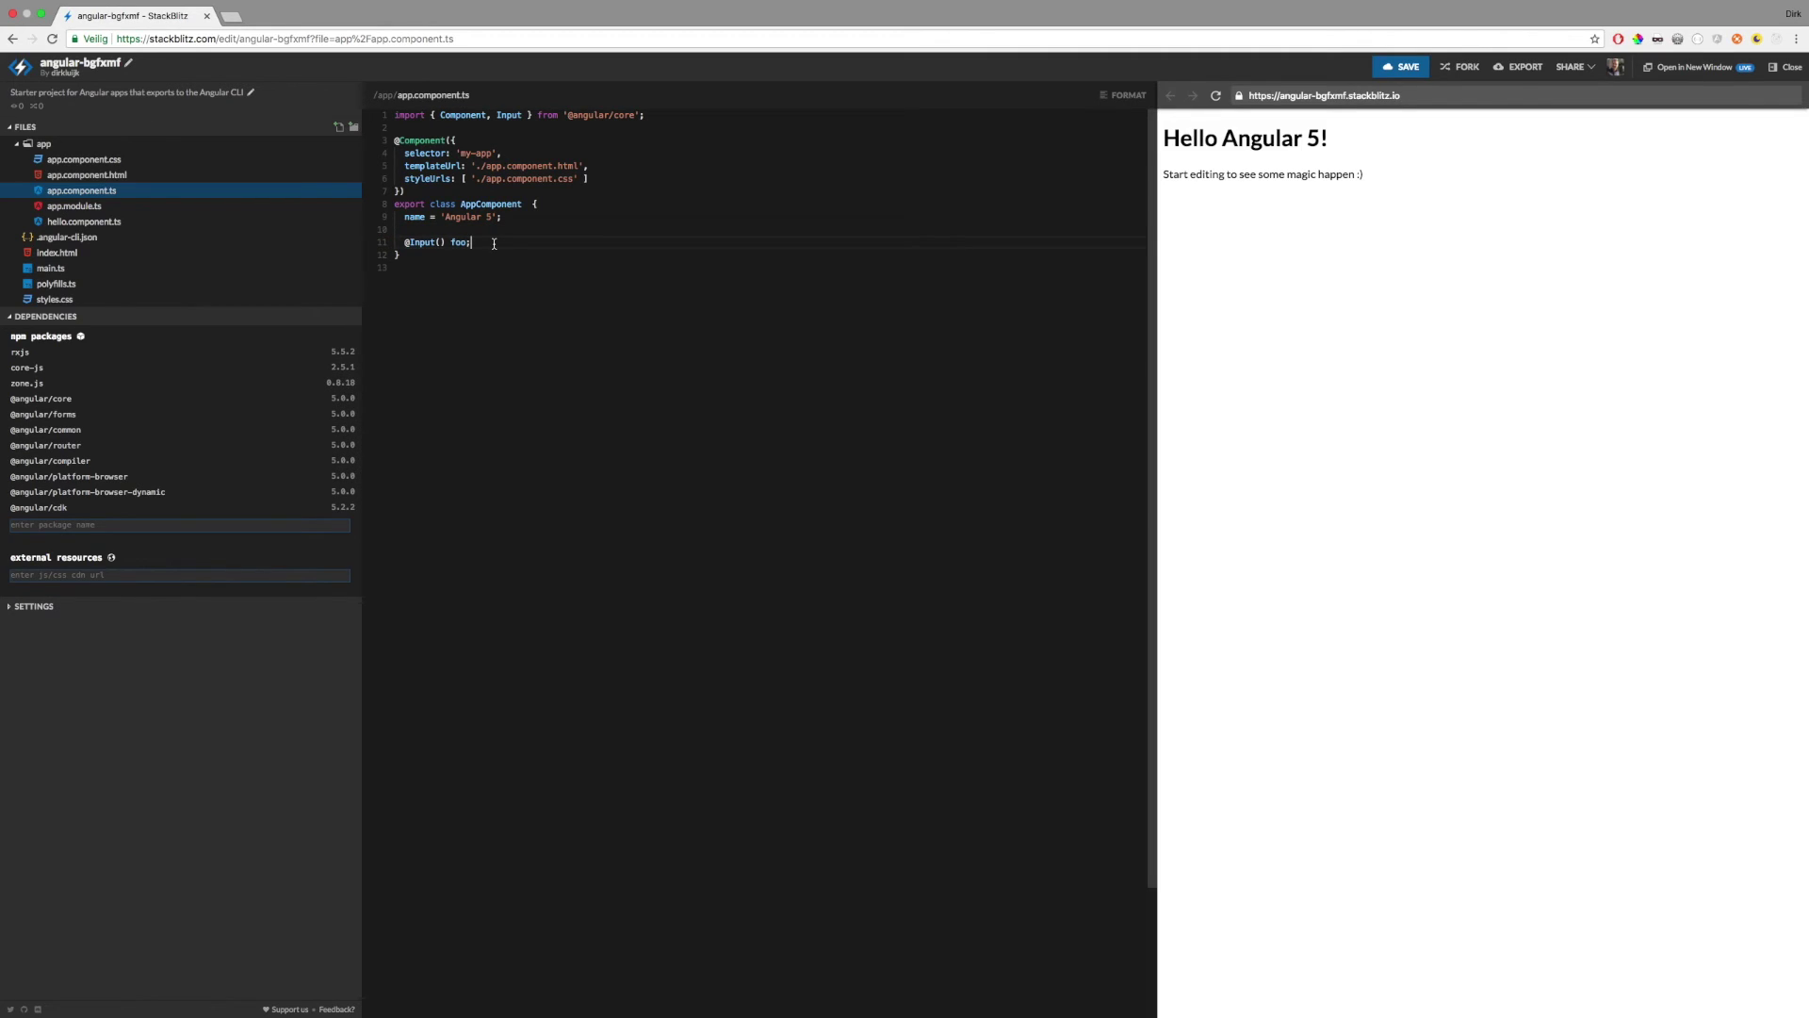
- Add a constructor below foo containing a while (true) loop
{"action": "key", "text": "Return"}
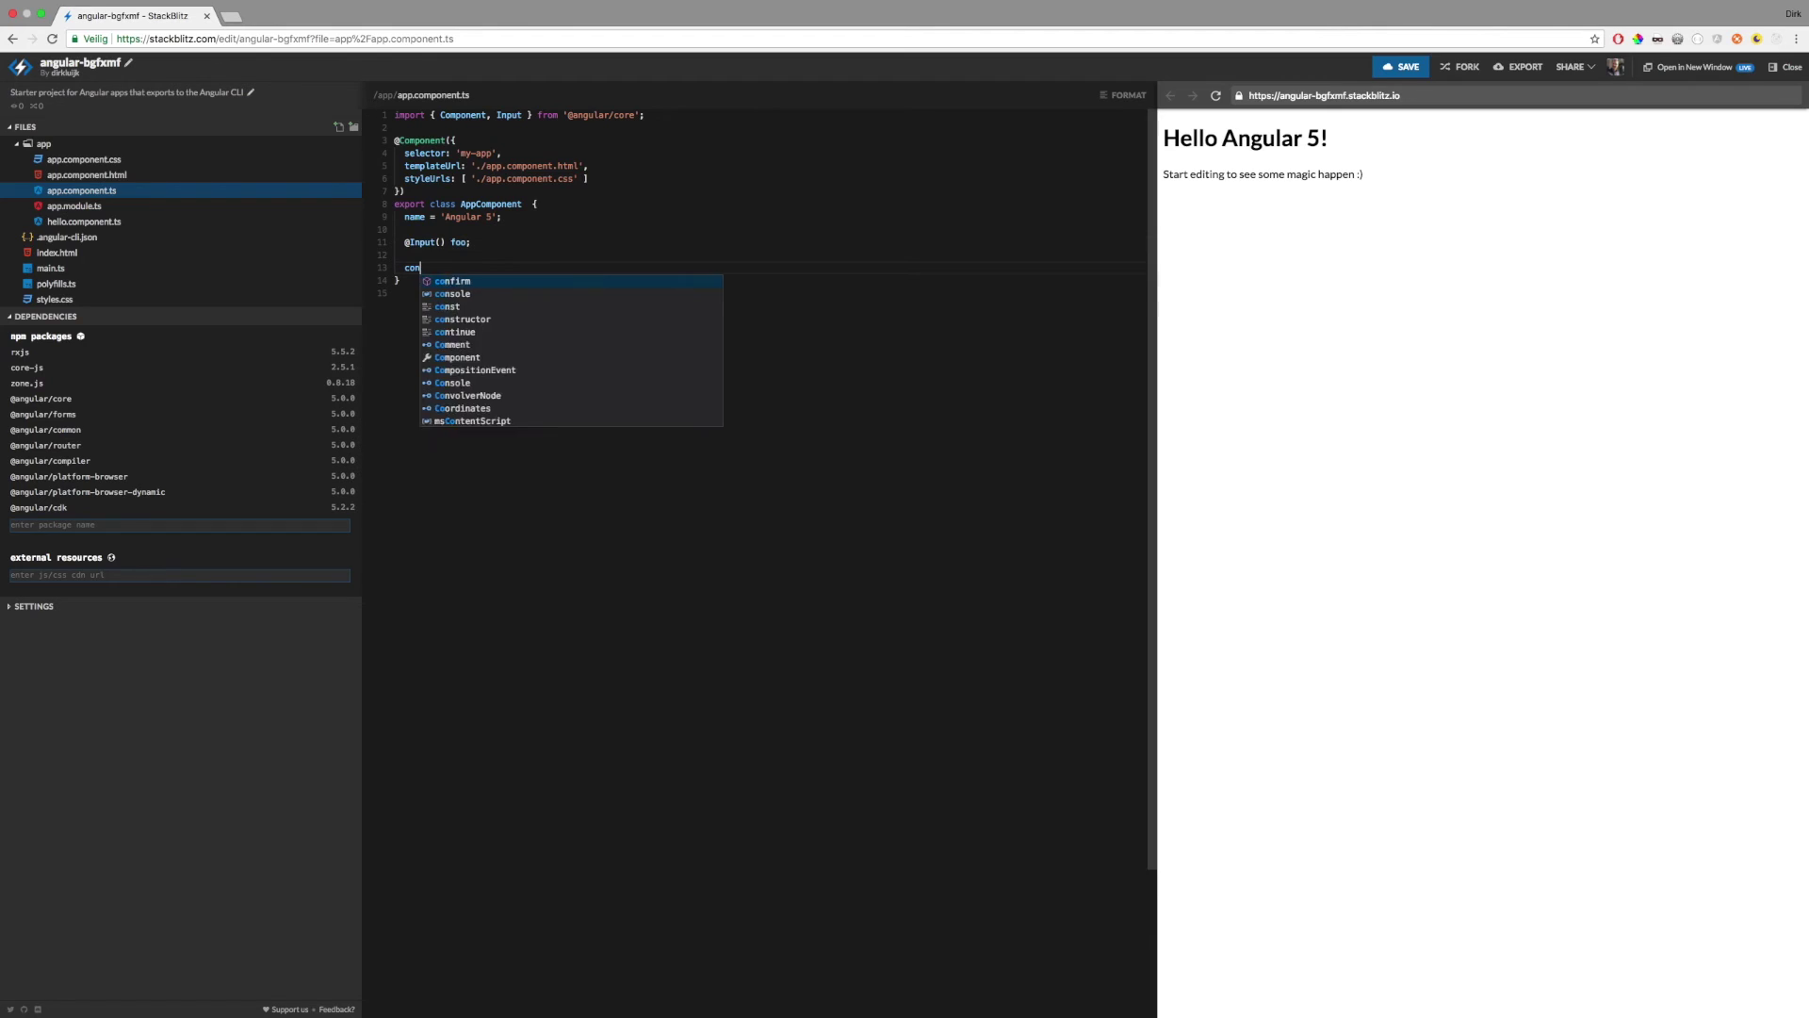
{"action": "type", "text": "constructor() {"}
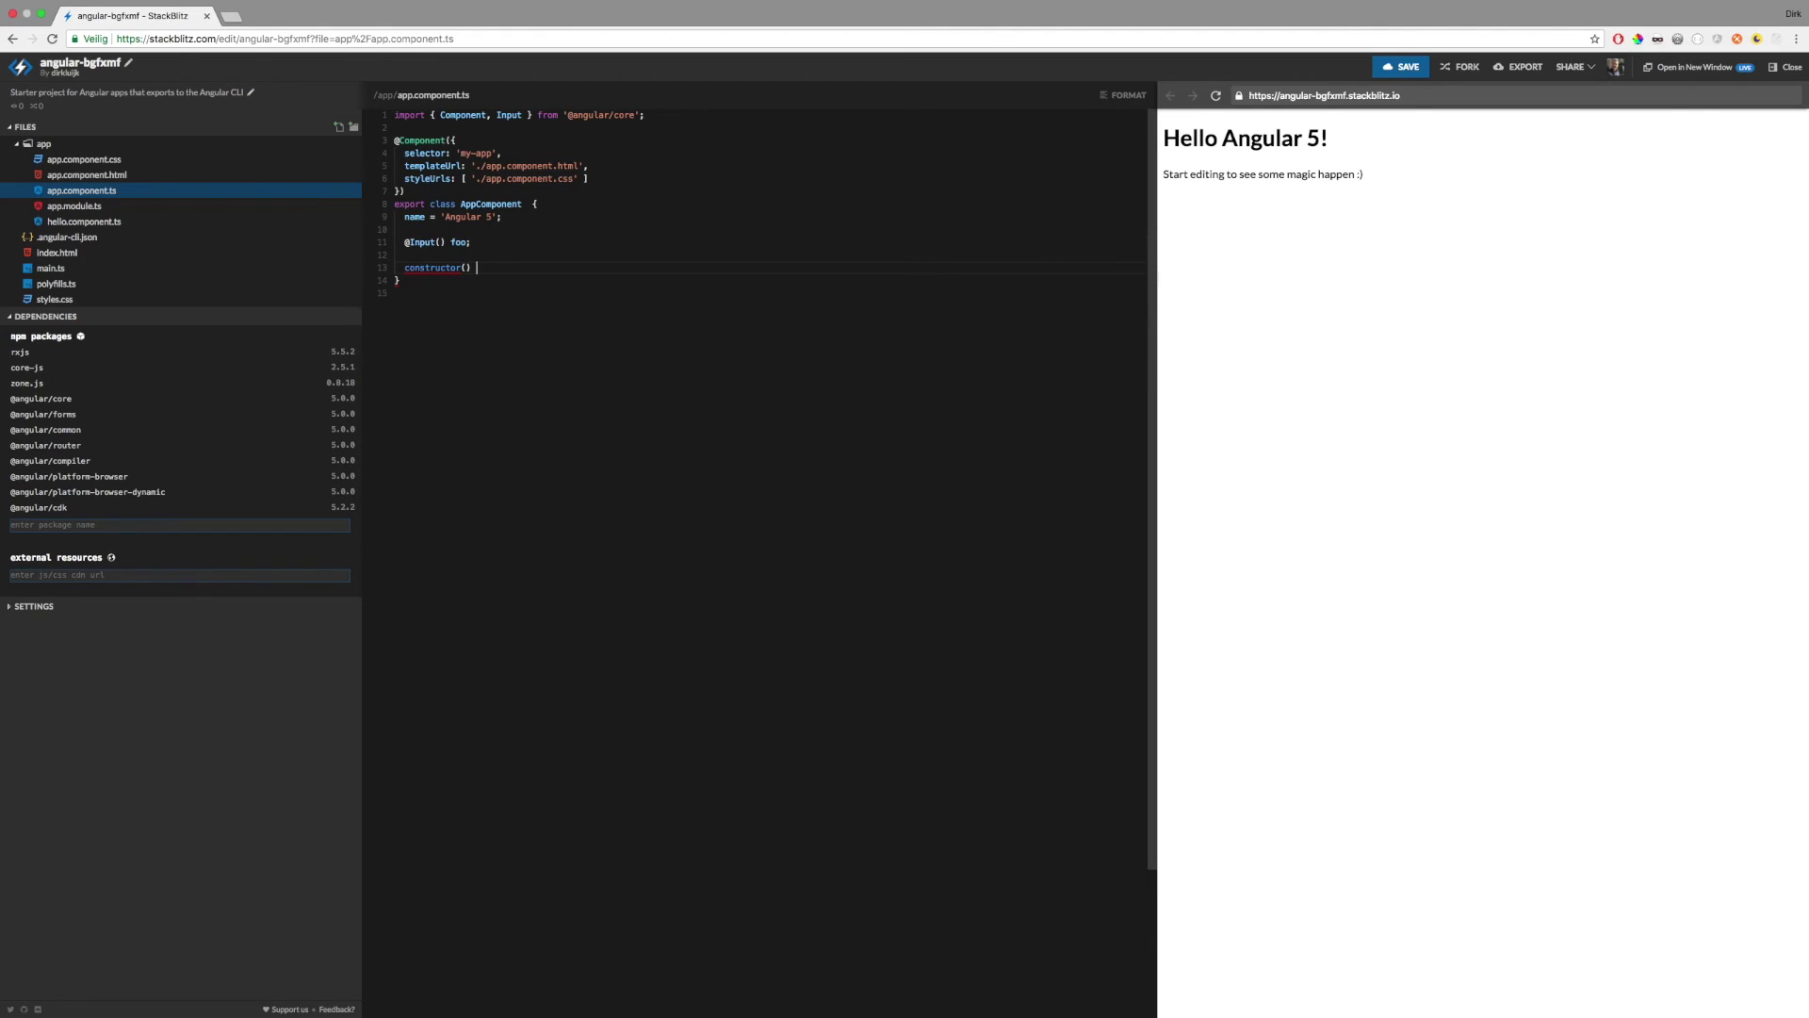
{"action": "key", "text": "Return"}
{"action": "type", "text": "while"}
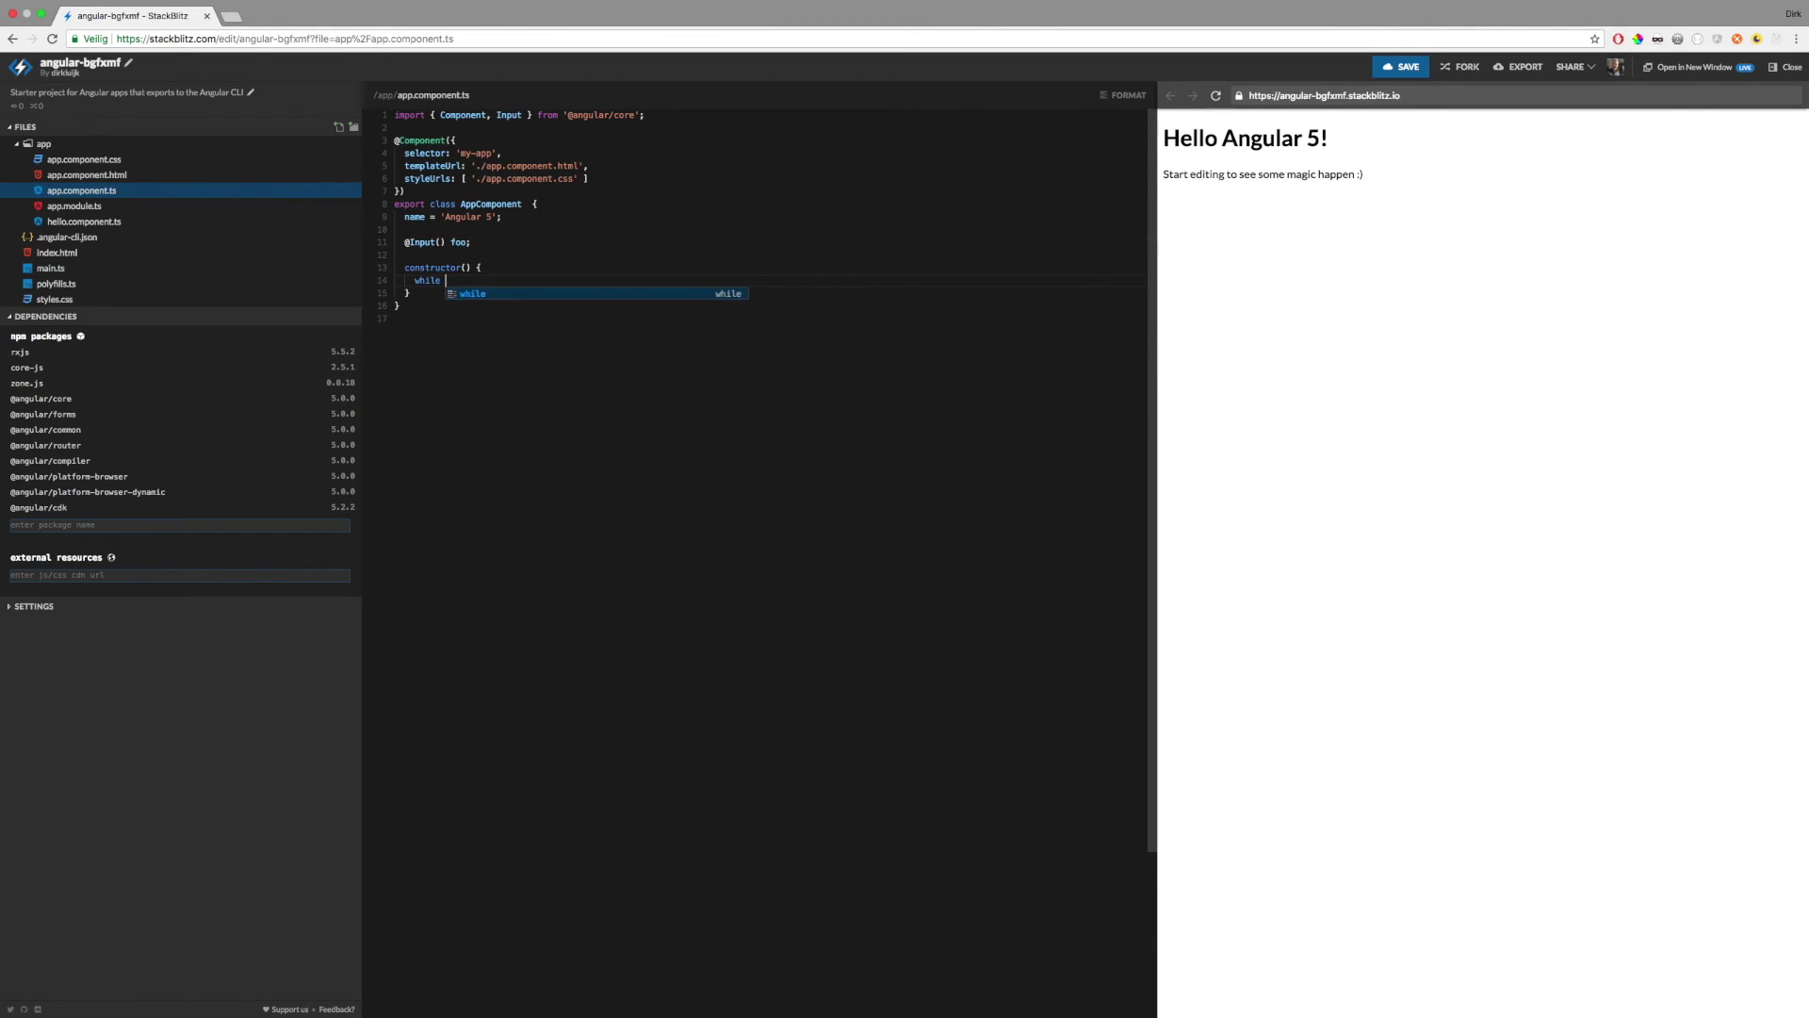
{"action": "type", "text": " (true)"}
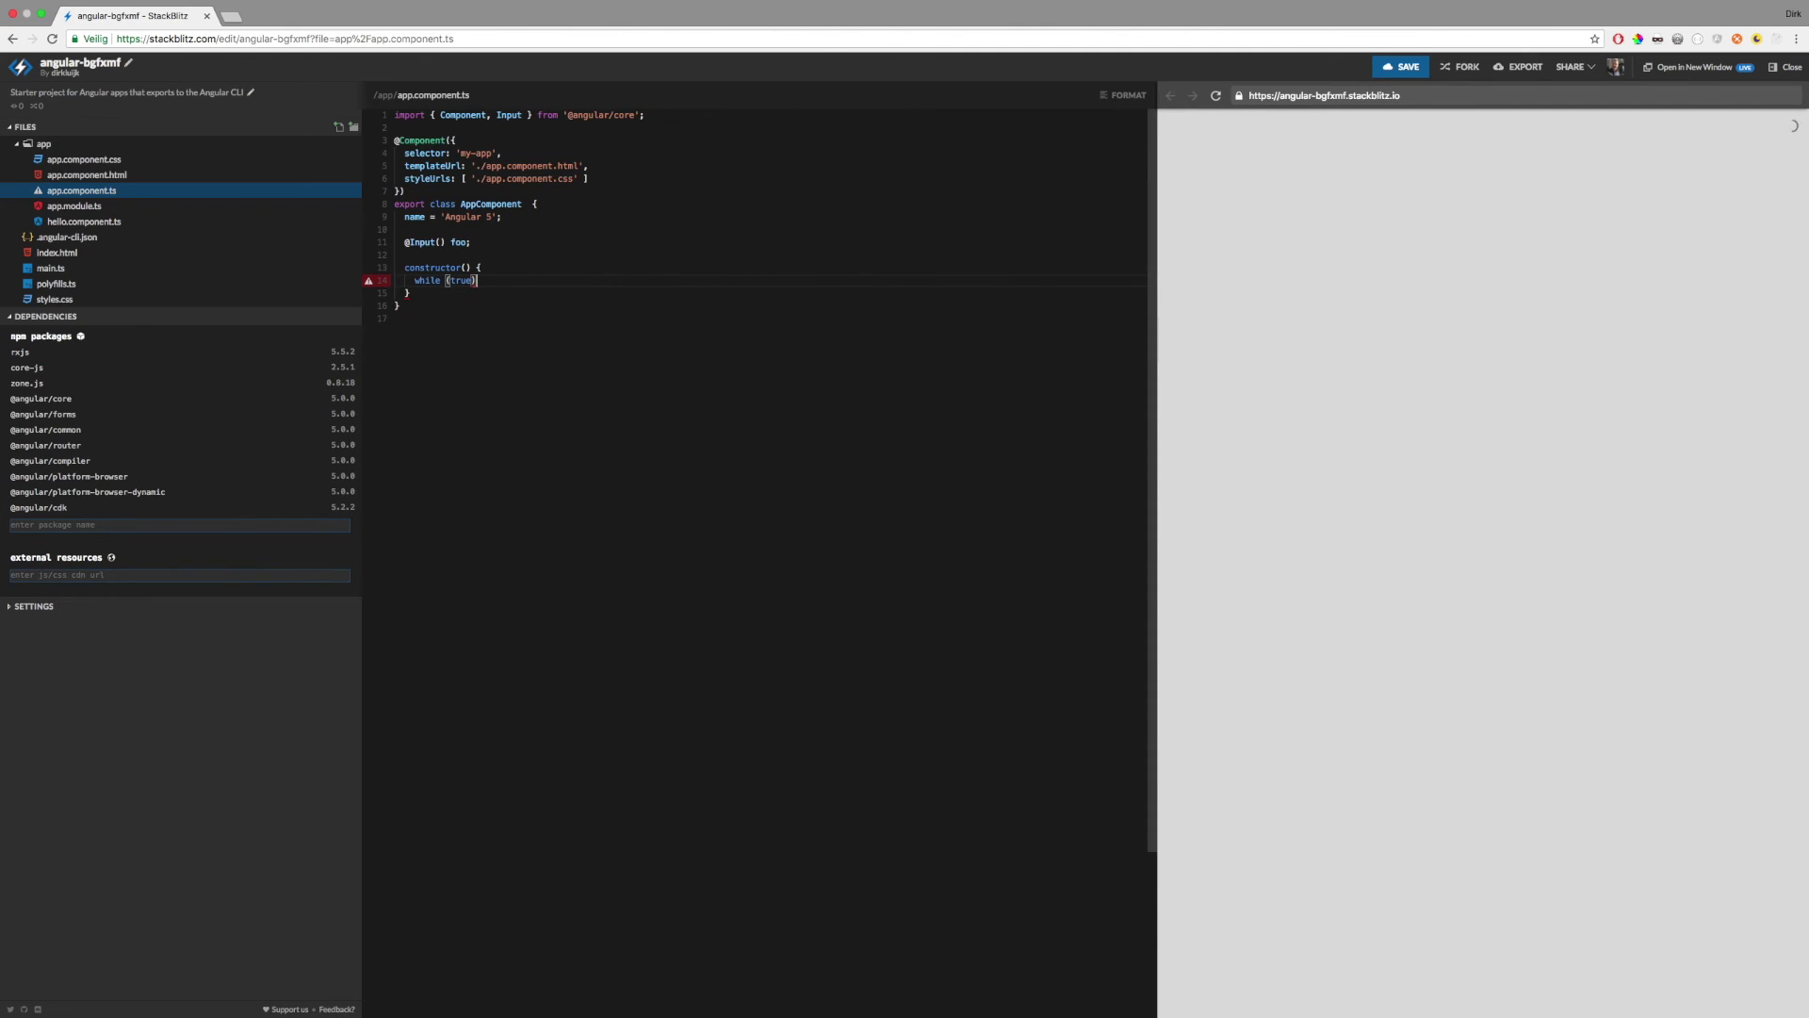
{"action": "type", "text": " {"}
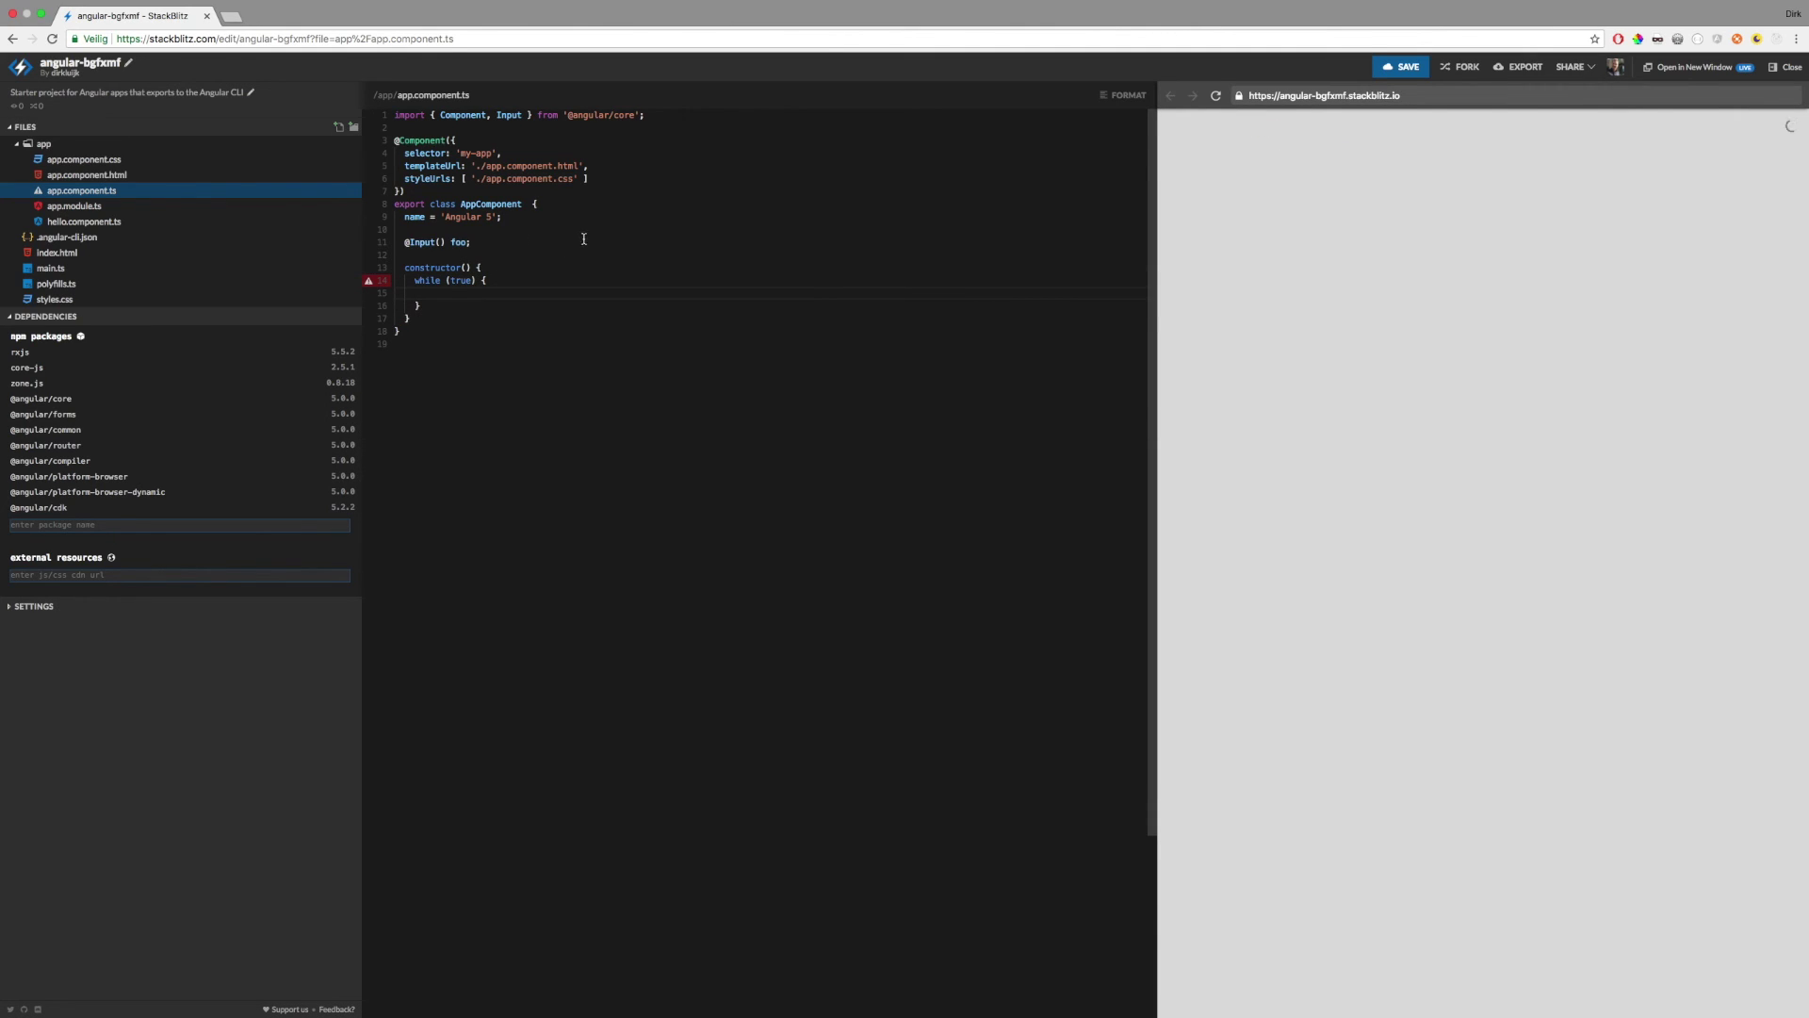